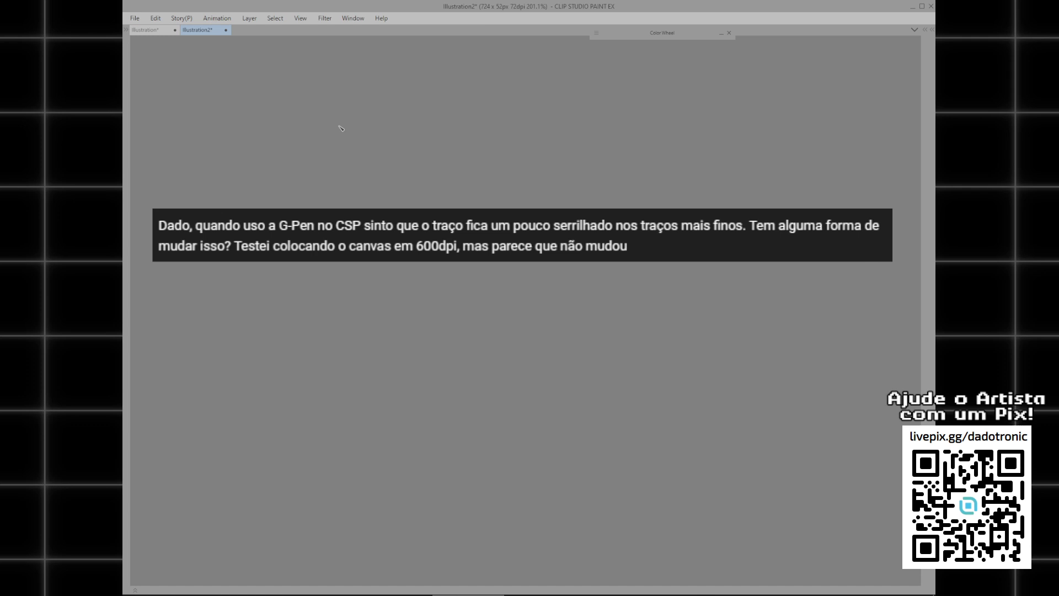
Switch to the 1080 x 1080 px Illustration canvas and reset the G-pen to its default settings.
{"action": "left_click", "coordinate": [159, 34]}
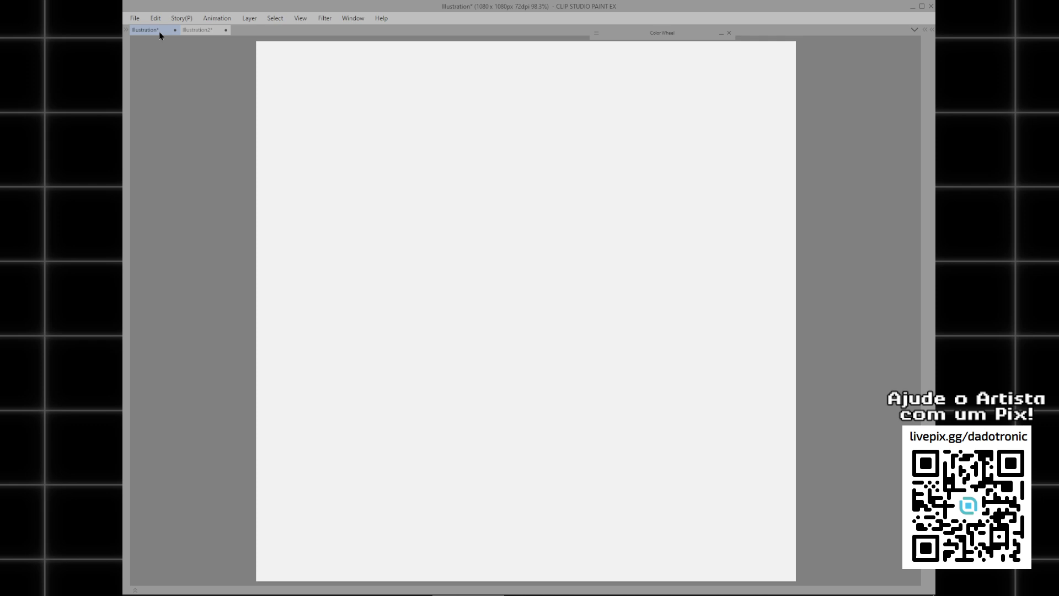
{"action": "key", "text": "Tab"}
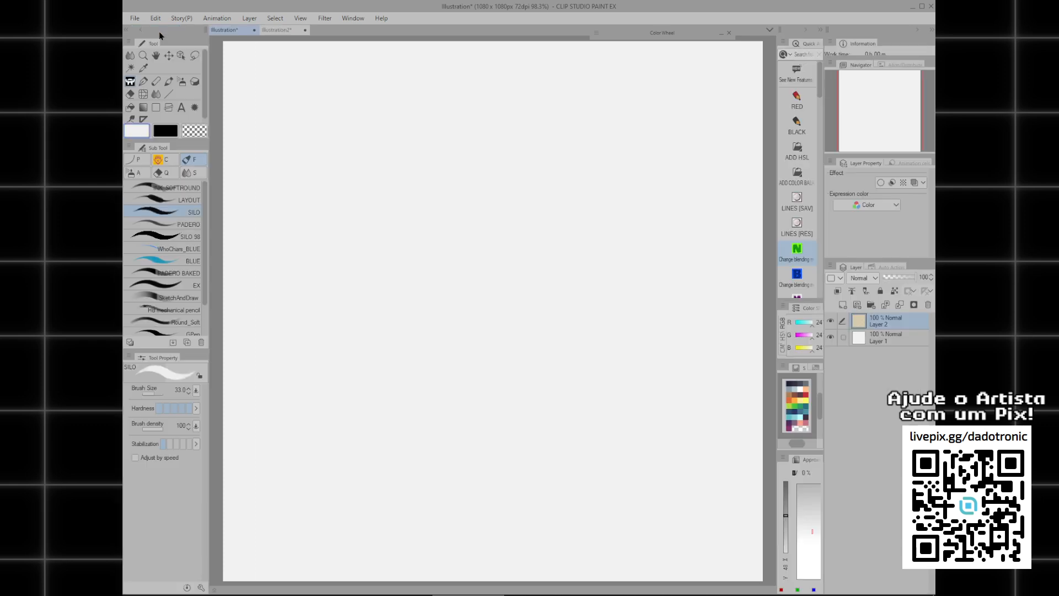
{"action": "left_click", "coordinate": [144, 82]}
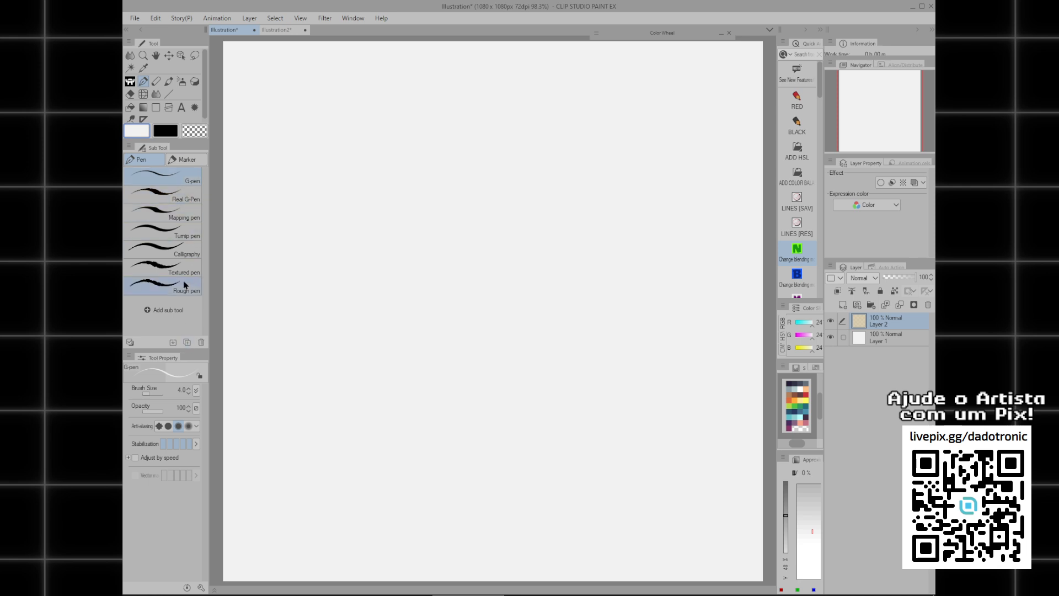
{"action": "left_click", "coordinate": [187, 588]}
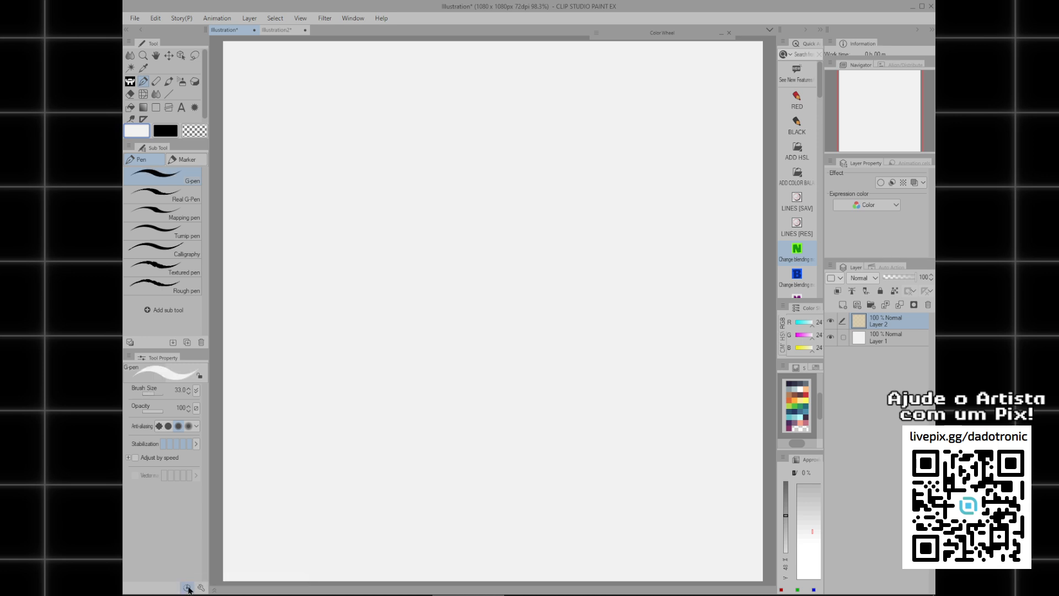
Set the drawing colour to black and try a G-pen scribble at brush size 250, undoing the scribble.
{"action": "key", "text": "c"}
{"action": "left_click", "coordinate": [361, 281]}
{"action": "key", "text": "c"}
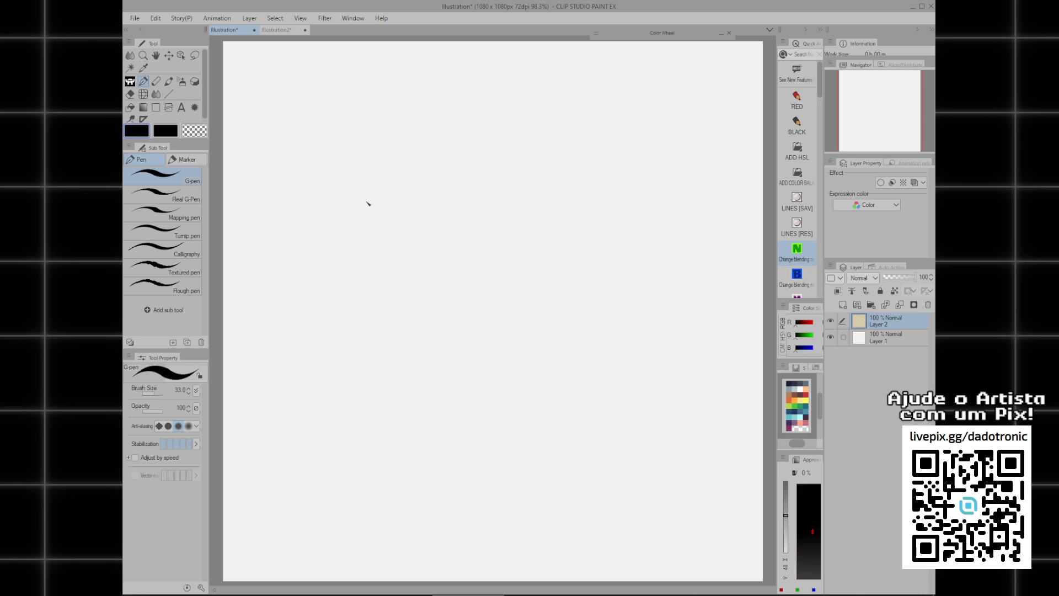
{"action": "left_click_drag", "start_coordinate": [284, 190], "coordinate": [438, 166]}
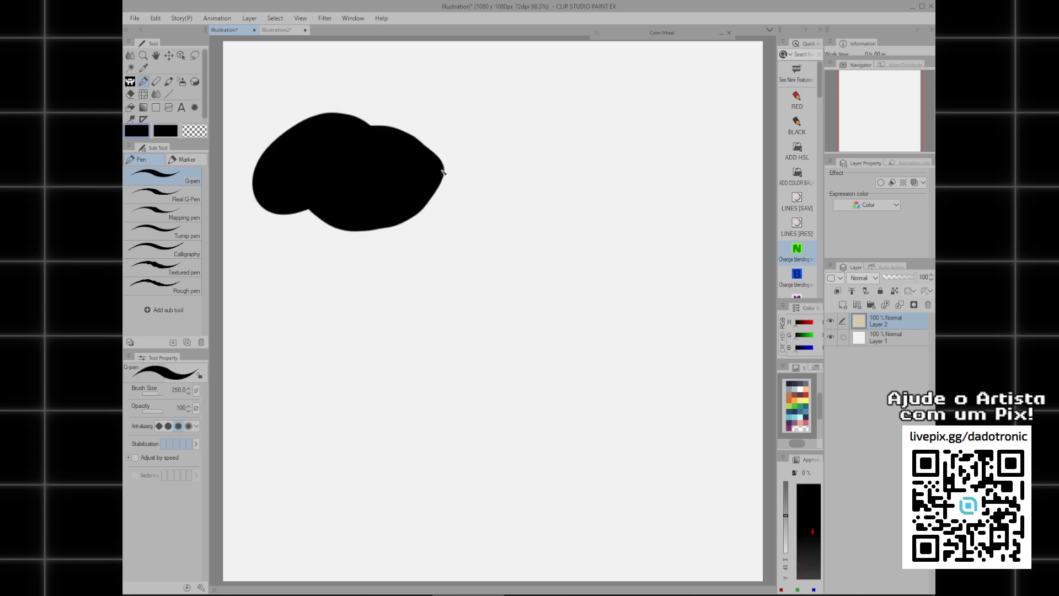
{"action": "key", "text": "ctrl+z"}
Draw three horizontal G-pen strokes one below another on the upper canvas, reducing the brush size between strokes.
{"action": "left_click_drag", "start_coordinate": [268, 141], "coordinate": [559, 128]}
{"action": "key", "text": "bracketleft"}
{"action": "key", "text": "bracketleft"}
{"action": "key", "text": "bracketleft"}
{"action": "left_click_drag", "start_coordinate": [273, 180], "coordinate": [538, 175]}
{"action": "key", "text": "bracketleft"}
{"action": "left_click_drag", "start_coordinate": [274, 213], "coordinate": [544, 214]}
Draw two thin horizontal G-pen lines below the thick strokes, using brush sizes 2 and 1.
{"action": "key", "text": "bracketleft"}
{"action": "key", "text": "bracketleft"}
{"action": "key", "text": "bracketleft"}
{"action": "key", "text": "bracketleft"}
{"action": "key", "text": "bracketleft"}
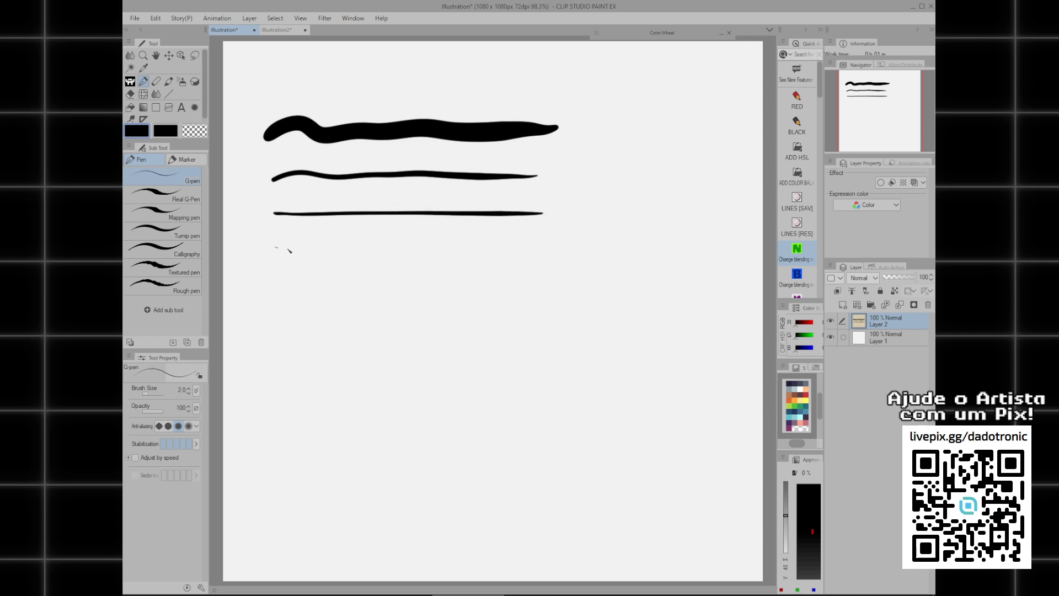
{"action": "left_click_drag", "start_coordinate": [287, 249], "coordinate": [544, 253]}
{"action": "key", "text": "bracketleft"}
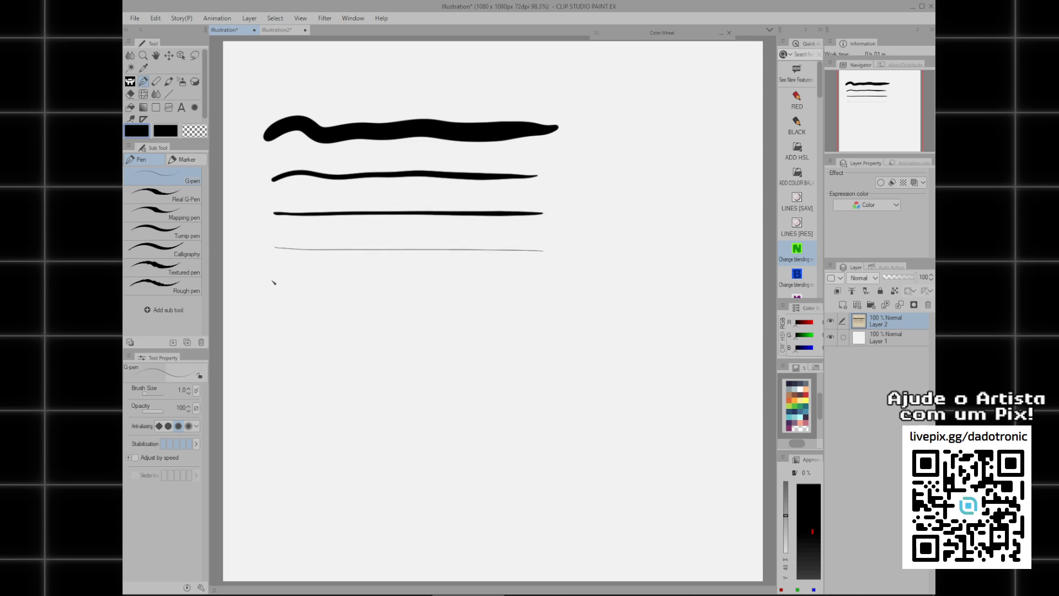
{"action": "left_click_drag", "start_coordinate": [269, 281], "coordinate": [542, 286]}
Reset the Real G-Pen to its default settings and try two test strokes on the lower canvas, undoing both.
{"action": "left_click", "coordinate": [179, 201]}
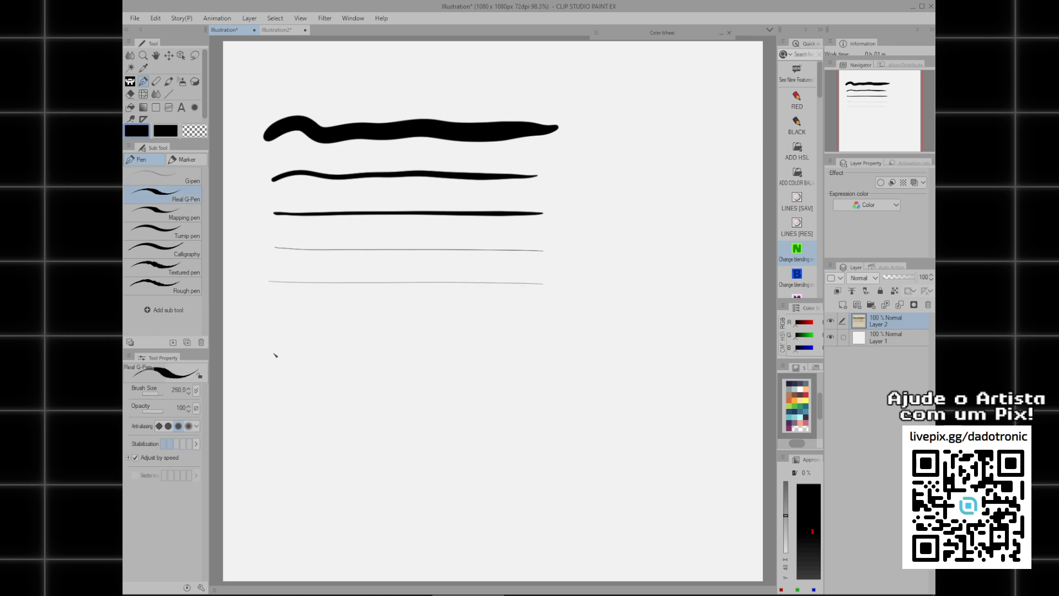
{"action": "left_click", "coordinate": [187, 587]}
{"action": "mouse_move", "coordinate": [267, 384]}
{"action": "left_mouse_down"}
{"action": "mouse_move", "coordinate": [310, 371]}
{"action": "mouse_move", "coordinate": [393, 387]}
{"action": "left_mouse_up"}
{"action": "key", "text": "ctrl+z"}
{"action": "key", "text": "bracketright"}
{"action": "key", "text": "bracketright"}
{"action": "key", "text": "bracketright"}
{"action": "key", "text": "bracketright"}
{"action": "key", "text": "bracketright"}
{"action": "key", "text": "bracketright"}
{"action": "key", "text": "bracketright"}
{"action": "key", "text": "bracketright"}
{"action": "mouse_move", "coordinate": [278, 378]}
{"action": "left_mouse_down"}
{"action": "mouse_move", "coordinate": [308, 364]}
{"action": "mouse_move", "coordinate": [513, 367]}
{"action": "left_mouse_up"}
{"action": "key", "text": "ctrl+z"}
Draw two thick wavy Real G-Pen strokes across the lower canvas, the second with a smaller brush size.
{"action": "key", "text": "bracketright"}
{"action": "key", "text": "bracketright"}
{"action": "key", "text": "bracketright"}
{"action": "left_click_drag", "start_coordinate": [274, 372], "coordinate": [593, 369]}
{"action": "key", "text": "bracketleft"}
{"action": "key", "text": "bracketleft"}
{"action": "key", "text": "bracketleft"}
{"action": "mouse_move", "coordinate": [290, 405]}
{"action": "left_mouse_down"}
{"action": "mouse_move", "coordinate": [467, 420]}
{"action": "mouse_move", "coordinate": [577, 415]}
{"action": "left_mouse_up"}
Draw three horizontal Real G-Pen lines below the wavy strokes, reducing the brush size each time down to 4.
{"action": "key", "text": "bracketleft"}
{"action": "key", "text": "bracketleft"}
{"action": "key", "text": "bracketleft"}
{"action": "key", "text": "bracketleft"}
{"action": "key", "text": "bracketleft"}
{"action": "left_click_drag", "start_coordinate": [286, 440], "coordinate": [601, 437]}
{"action": "key", "text": "bracketleft"}
{"action": "key", "text": "bracketleft"}
{"action": "key", "text": "bracketleft"}
{"action": "left_click_drag", "start_coordinate": [285, 467], "coordinate": [596, 467]}
{"action": "key", "text": "bracketleft"}
{"action": "key", "text": "bracketleft"}
{"action": "key", "text": "bracketleft"}
{"action": "key", "text": "bracketleft"}
{"action": "key", "text": "bracketleft"}
{"action": "key", "text": "bracketleft"}
{"action": "key", "text": "bracketleft"}
{"action": "left_click_drag", "start_coordinate": [287, 489], "coordinate": [602, 488]}
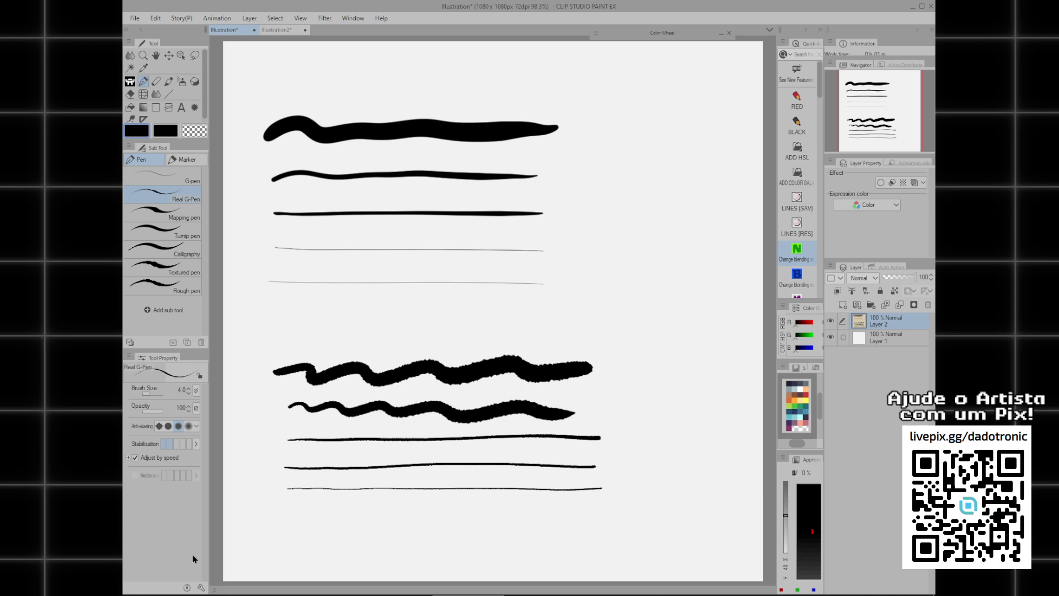
Examine the edge pixels of the thickest G-pen stroke up close.
{"action": "scroll", "coordinate": [297, 153], "scroll_direction": "up", "scroll_amount": 5}
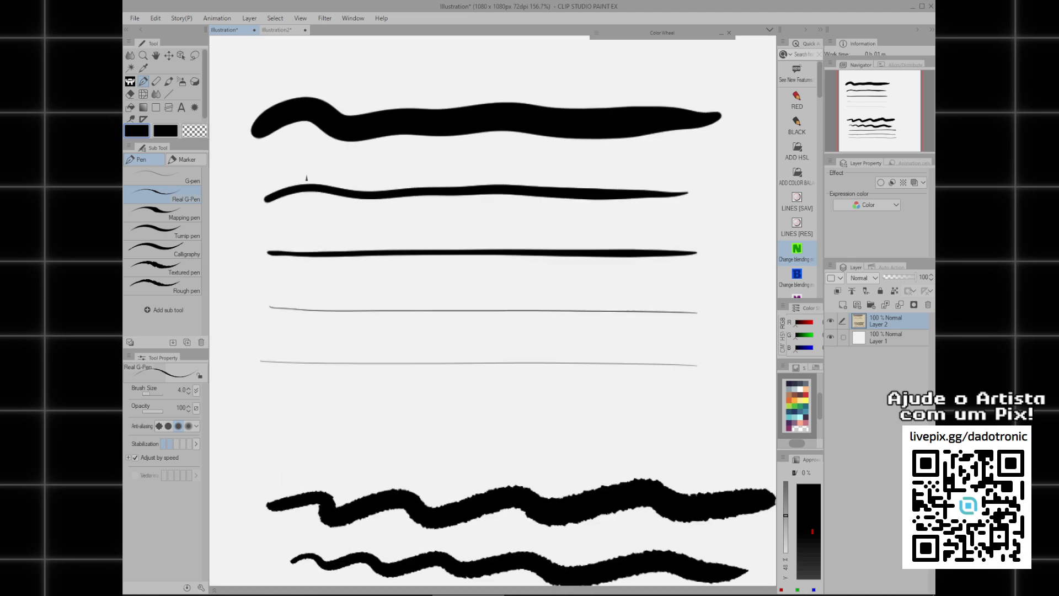
{"action": "scroll", "coordinate": [381, 243], "scroll_direction": "up", "scroll_amount": 3}
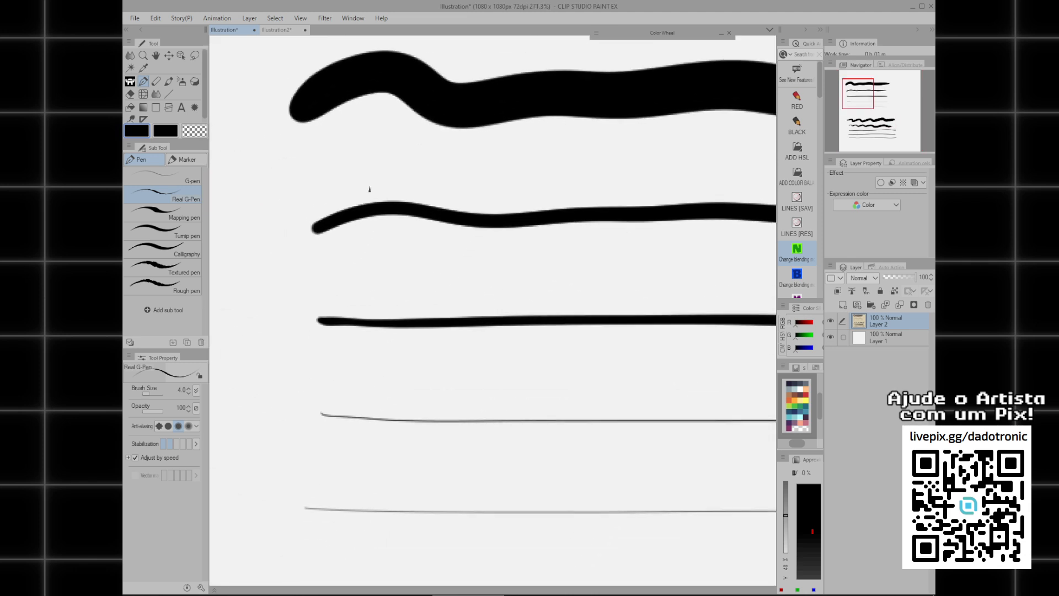
{"action": "mouse_move", "coordinate": [412, 292]}
{"action": "left_mouse_down"}
{"action": "mouse_move", "coordinate": [393, 298]}
{"action": "mouse_move", "coordinate": [409, 262]}
{"action": "mouse_move", "coordinate": [388, 258]}
{"action": "mouse_move", "coordinate": [386, 245]}
{"action": "left_mouse_up"}
{"action": "left_click_drag", "start_coordinate": [293, 140], "coordinate": [300, 171]}
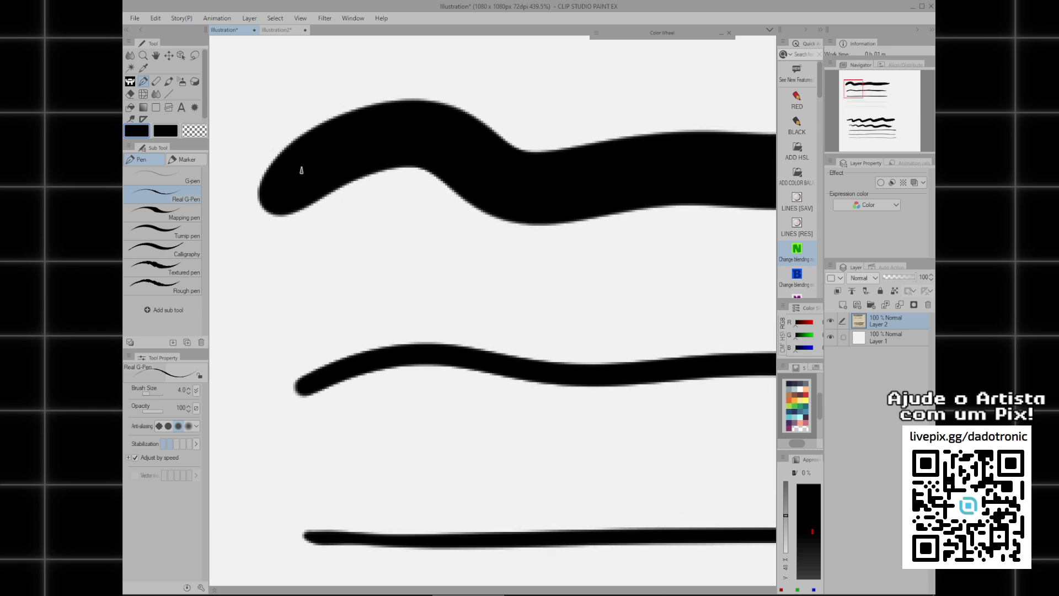
{"action": "scroll", "coordinate": [421, 254], "scroll_direction": "up", "scroll_amount": 6}
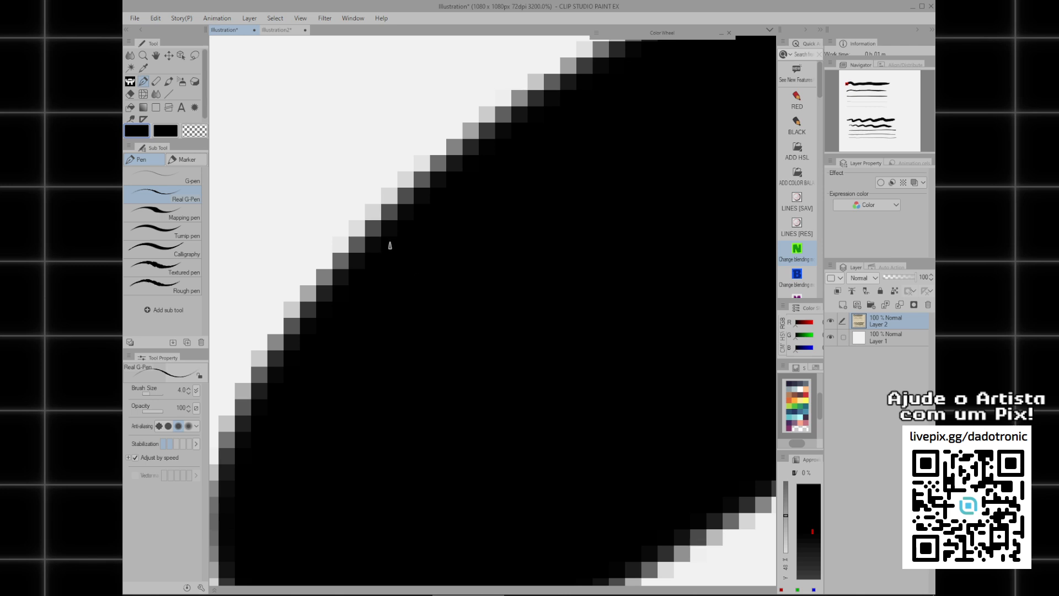
{"action": "scroll", "coordinate": [389, 247], "scroll_direction": "down", "scroll_amount": 1}
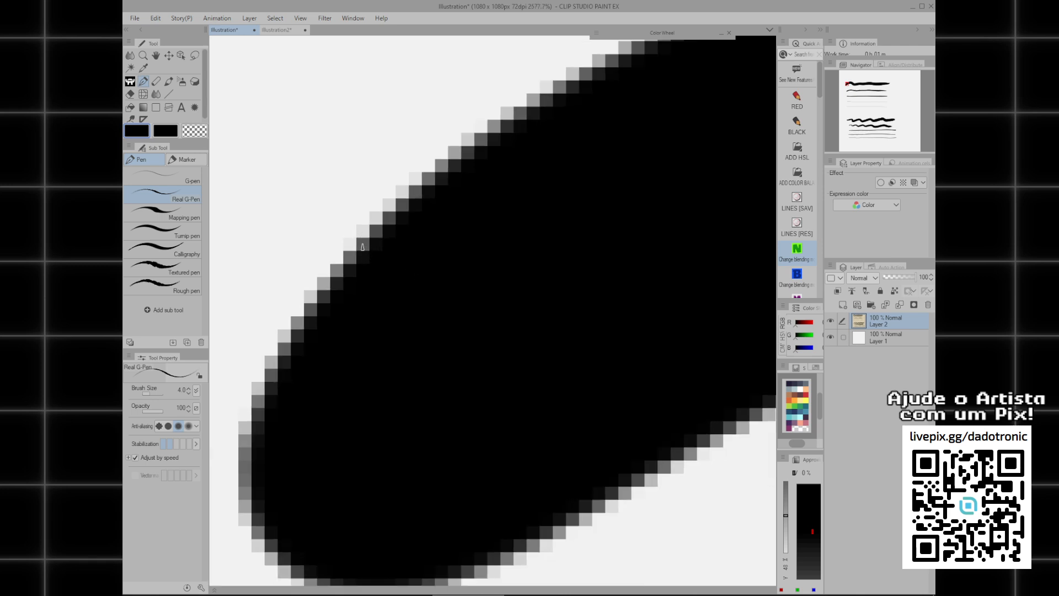
{"action": "scroll", "coordinate": [340, 287], "scroll_direction": "down", "scroll_amount": 3}
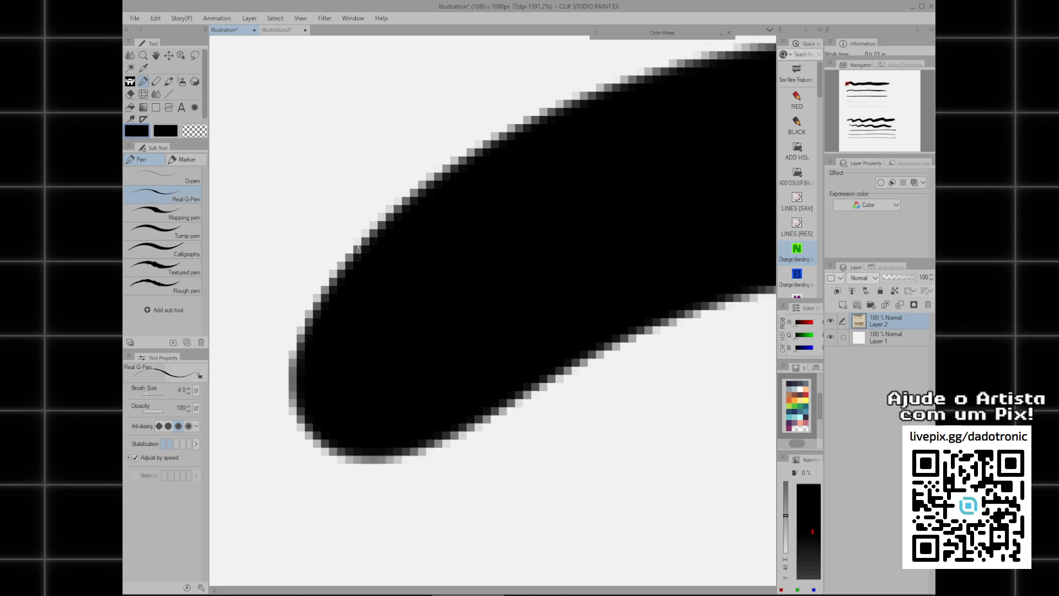
{"action": "scroll", "coordinate": [342, 298], "scroll_direction": "up", "scroll_amount": 3}
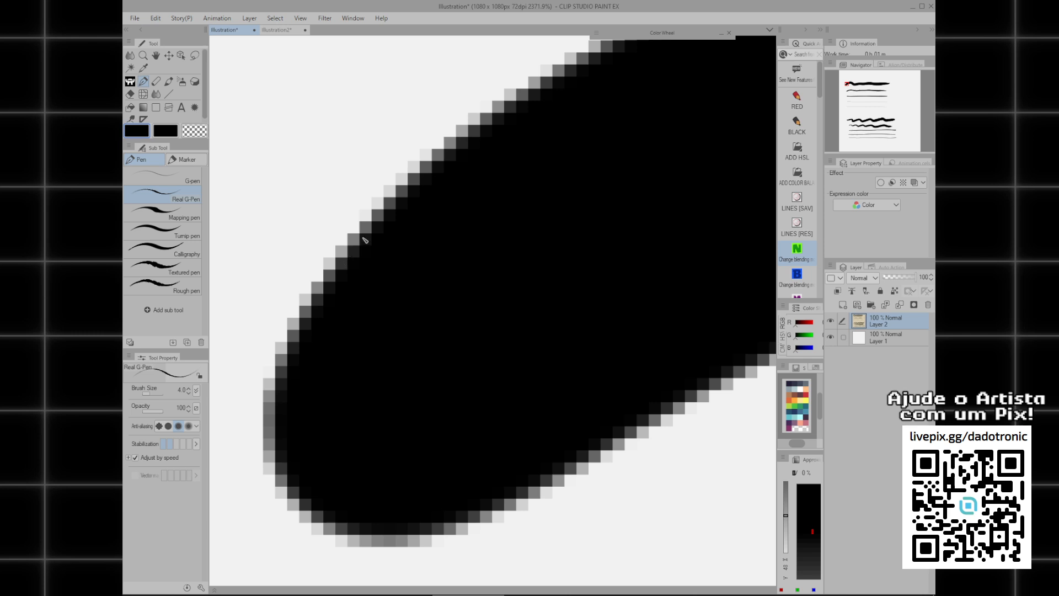
{"action": "scroll", "coordinate": [426, 291], "scroll_direction": "down", "scroll_amount": 3}
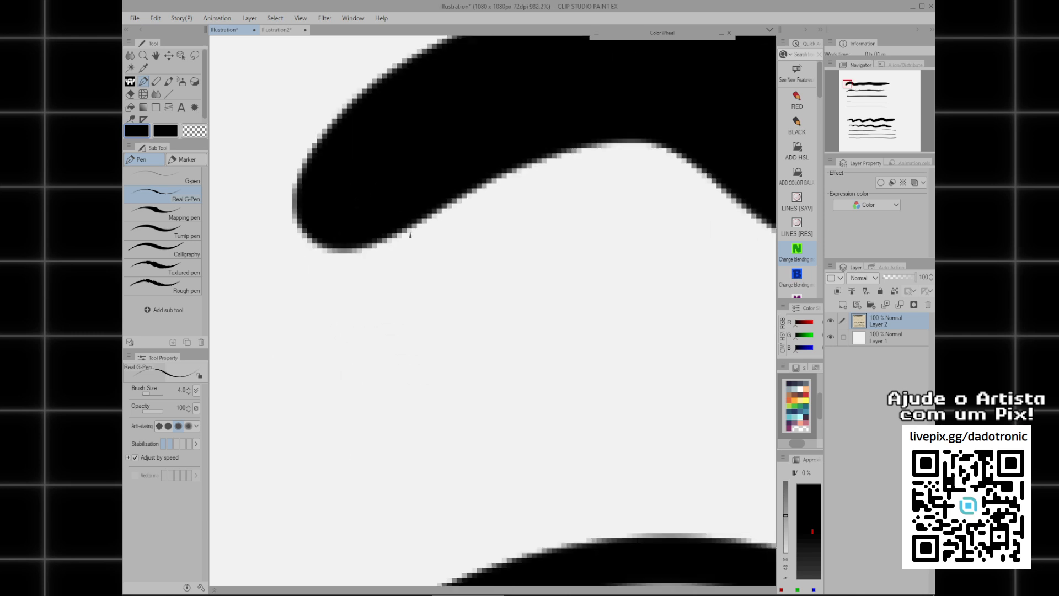
Examine the edge pixels of the thinner G-pen strokes, ending with the thinnest line.
{"action": "scroll", "coordinate": [489, 371], "scroll_direction": "down", "scroll_amount": 2}
{"action": "scroll", "coordinate": [386, 260], "scroll_direction": "up", "scroll_amount": 3}
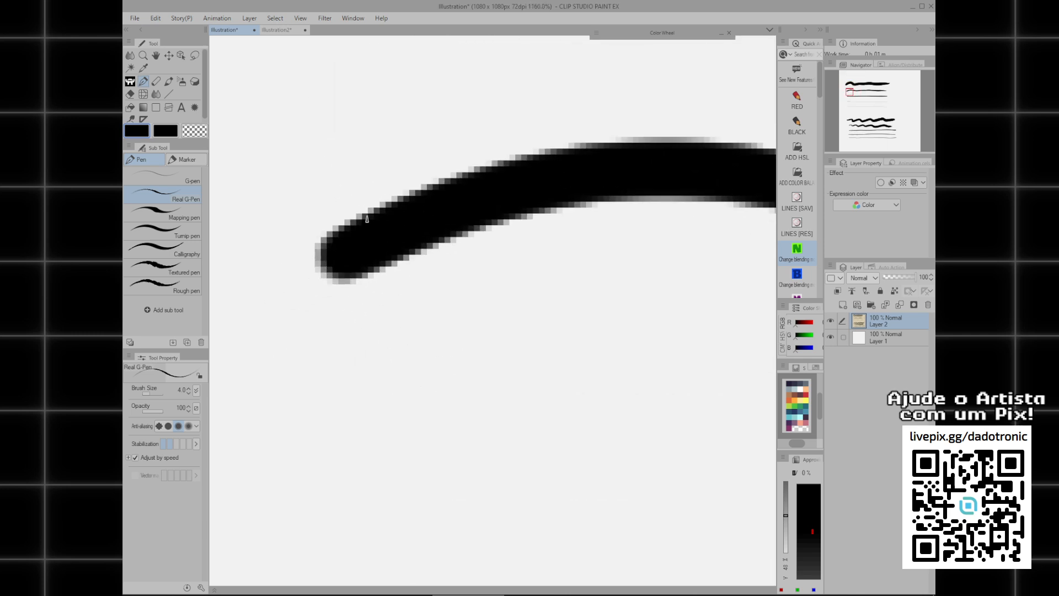
{"action": "scroll", "coordinate": [367, 220], "scroll_direction": "down", "scroll_amount": 1}
{"action": "scroll", "coordinate": [386, 206], "scroll_direction": "down", "scroll_amount": 2}
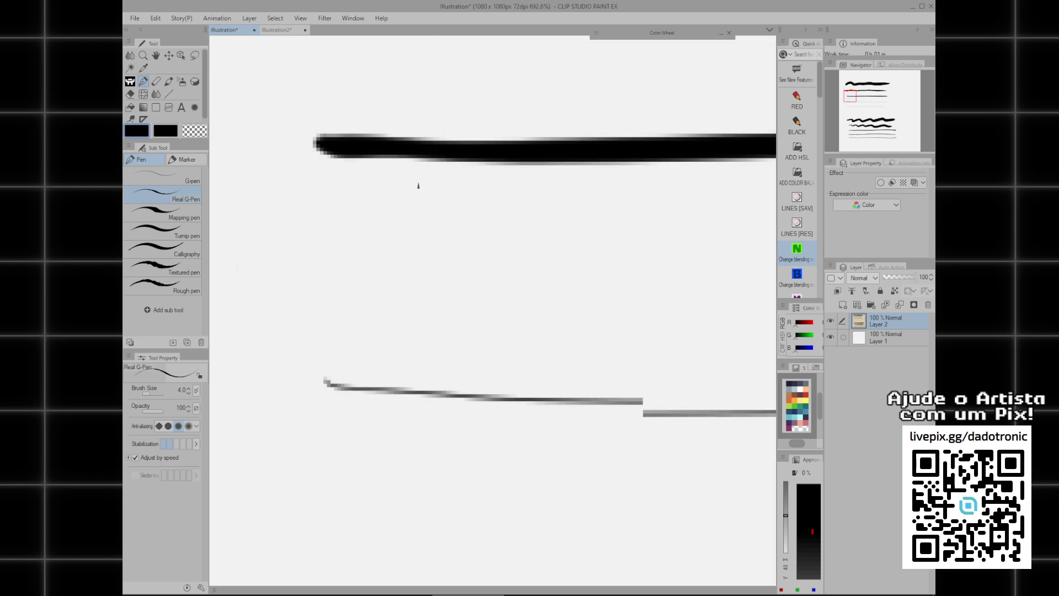
{"action": "left_click_drag", "start_coordinate": [419, 185], "coordinate": [419, 78]}
{"action": "left_click_drag", "start_coordinate": [430, 342], "coordinate": [478, 111]}
{"action": "scroll", "coordinate": [361, 291], "scroll_direction": "up", "scroll_amount": 5}
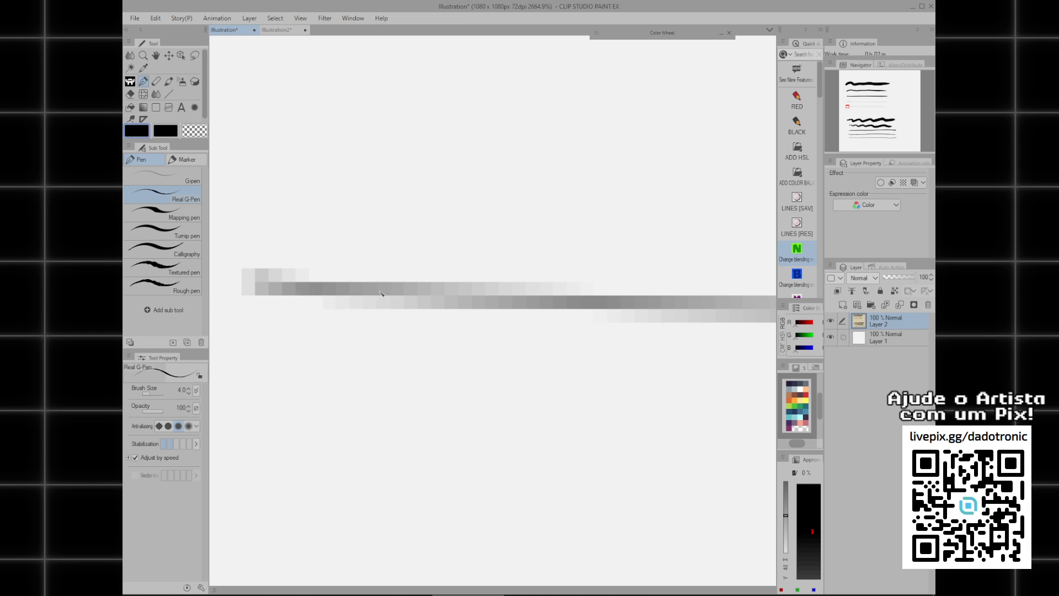
{"action": "scroll", "coordinate": [381, 293], "scroll_direction": "down", "scroll_amount": 1}
{"action": "scroll", "coordinate": [356, 298], "scroll_direction": "down", "scroll_amount": 10}
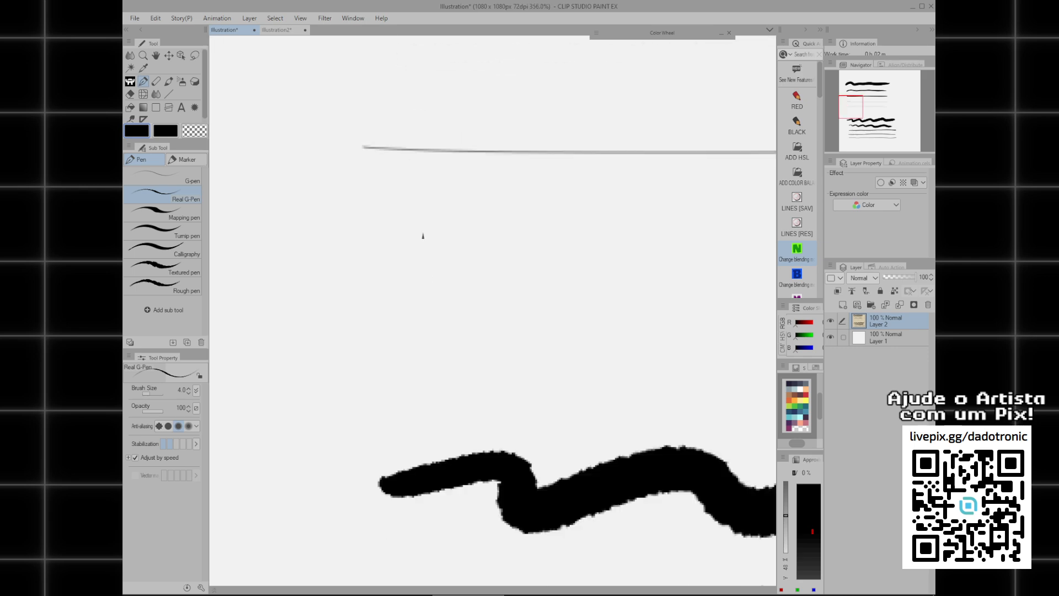
Examine the edges of the Real G-Pen strokes from thickest to thinnest for comparison with the G-pen strokes.
{"action": "scroll", "coordinate": [451, 297], "scroll_direction": "up", "scroll_amount": 8}
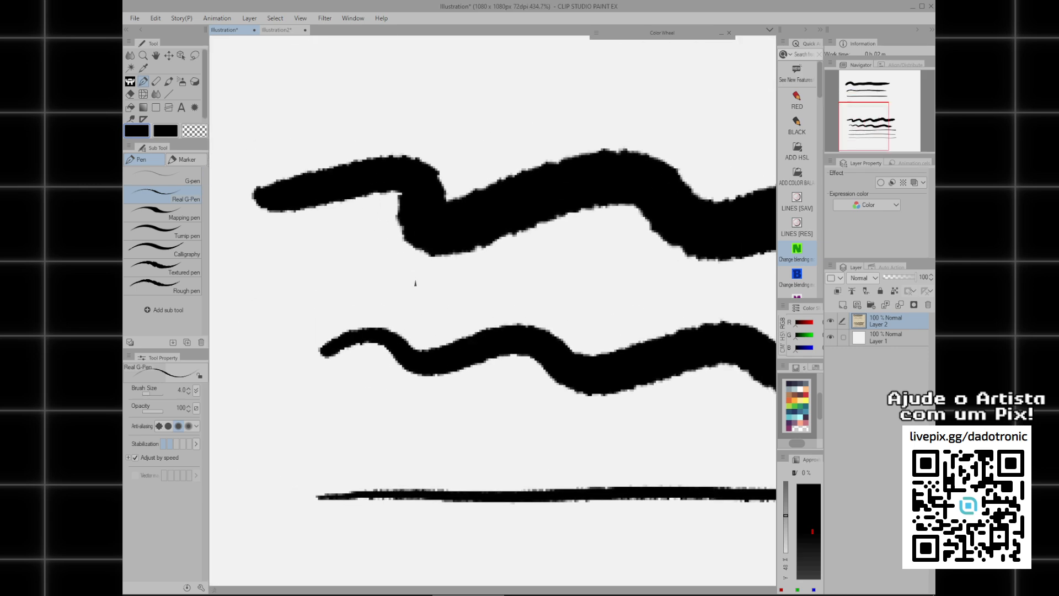
{"action": "left_click_drag", "start_coordinate": [367, 249], "coordinate": [395, 243]}
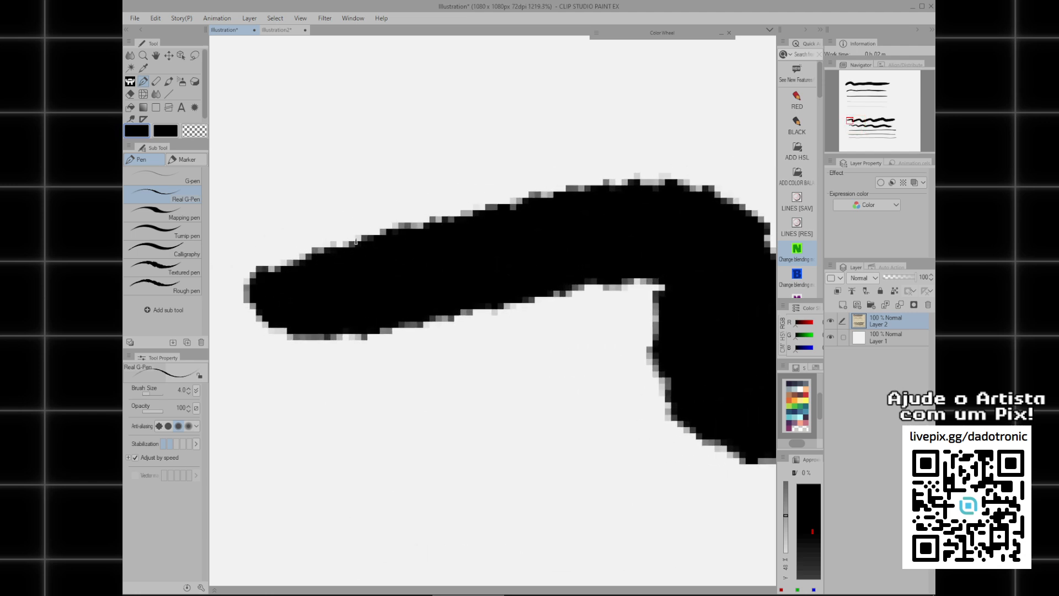
{"action": "scroll", "coordinate": [366, 251], "scroll_direction": "up", "scroll_amount": 4}
{"action": "left_click_drag", "start_coordinate": [401, 241], "coordinate": [484, 223]}
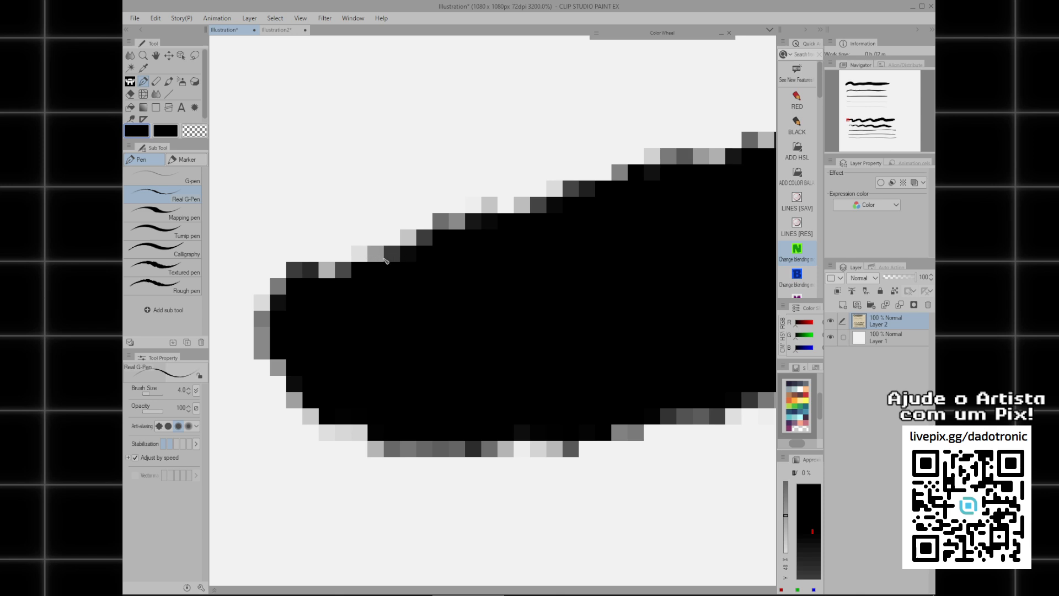
{"action": "scroll", "coordinate": [443, 257], "scroll_direction": "down", "scroll_amount": 5}
{"action": "left_click_drag", "start_coordinate": [438, 292], "coordinate": [363, 45]}
{"action": "left_click_drag", "start_coordinate": [428, 310], "coordinate": [315, 175]}
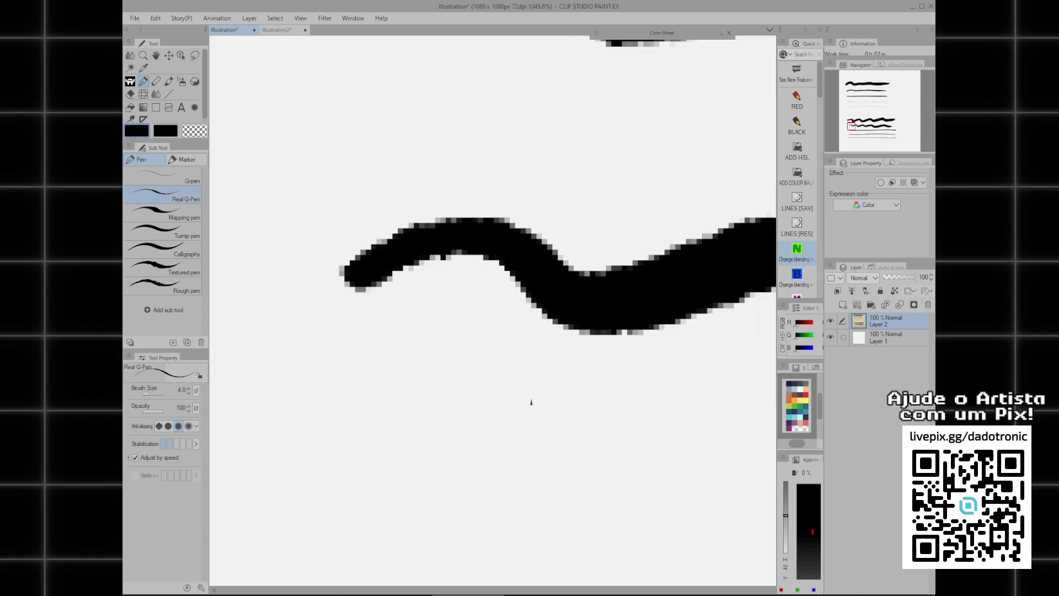
{"action": "left_click_drag", "start_coordinate": [555, 481], "coordinate": [462, 353]}
{"action": "left_click_drag", "start_coordinate": [426, 528], "coordinate": [449, 274]}
{"action": "left_click_drag", "start_coordinate": [404, 453], "coordinate": [466, 208]}
{"action": "scroll", "coordinate": [442, 346], "scroll_direction": "down", "scroll_amount": 3}
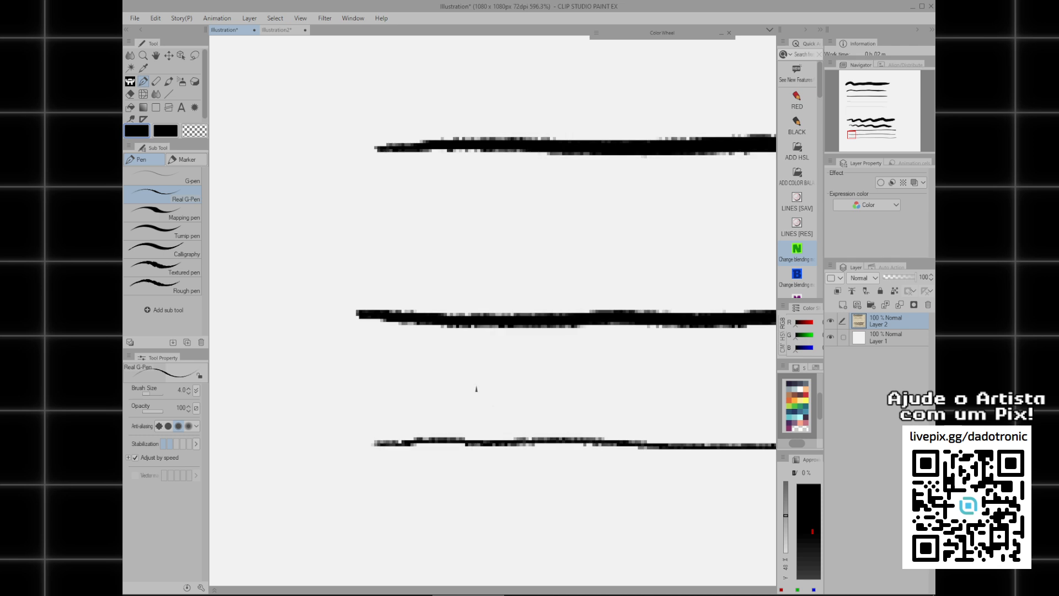
{"action": "scroll", "coordinate": [477, 388], "scroll_direction": "down", "scroll_amount": 8}
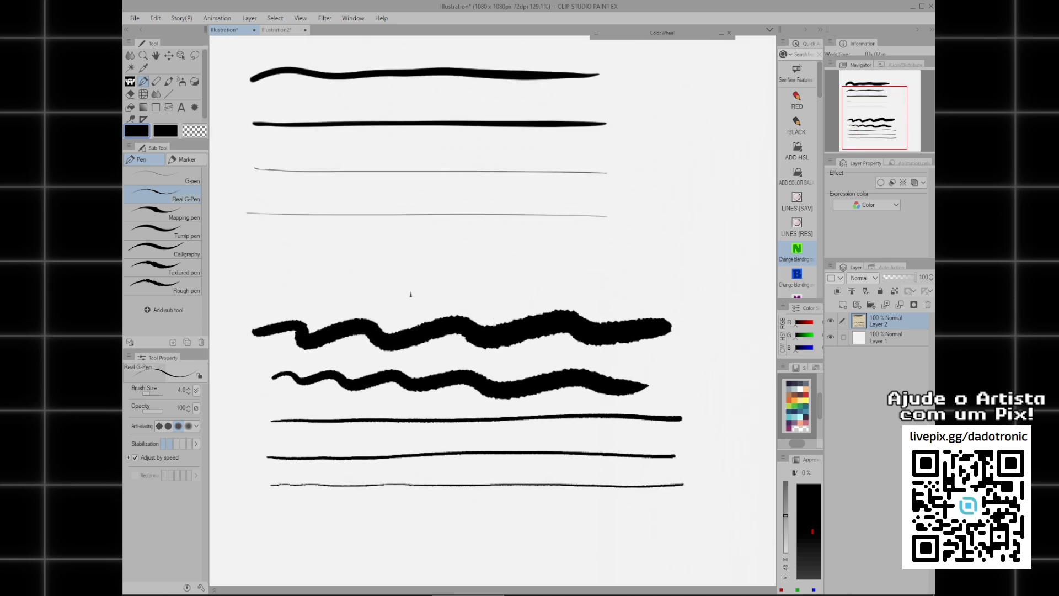
Clear the test strokes from Layer 2 and draw an open loop with the G-pen at brush size 7.
{"action": "key", "text": "Delete"}
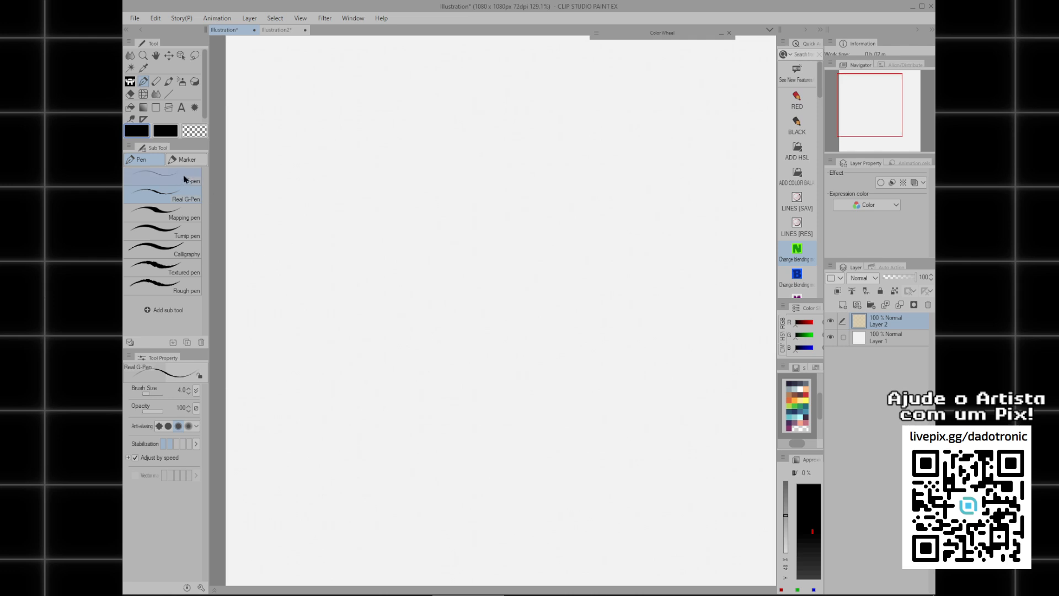
{"action": "left_click", "coordinate": [186, 179]}
{"action": "mouse_move", "coordinate": [411, 135]}
{"action": "left_mouse_down"}
{"action": "mouse_move", "coordinate": [511, 272]}
{"action": "mouse_move", "coordinate": [475, 130]}
{"action": "left_mouse_up"}
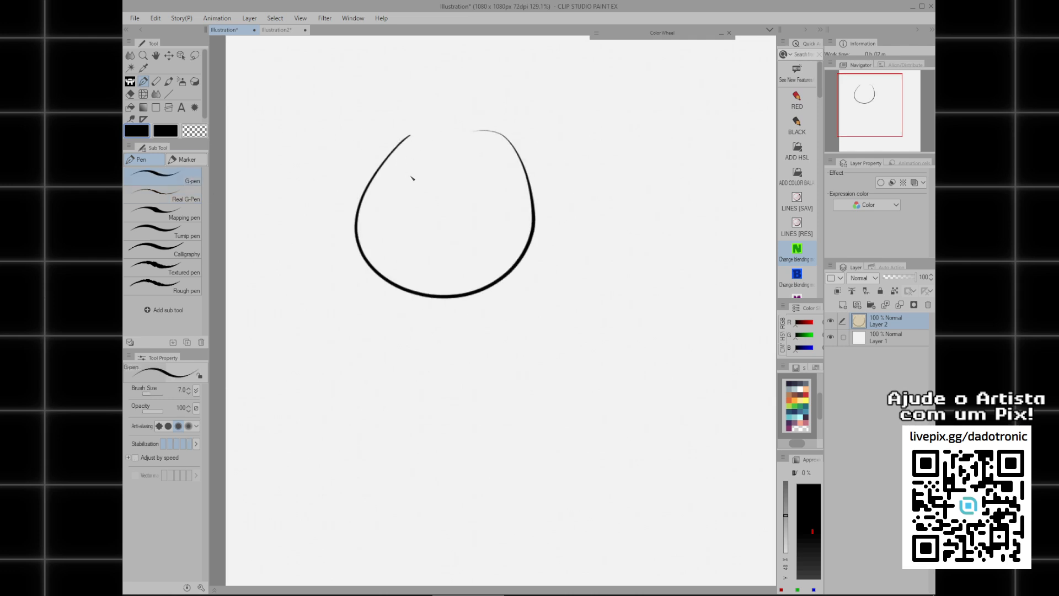
Increase the G-pen brush size to 16 and try a thicker open loop in place of the thin one, undoing it.
{"action": "key", "text": "bracketright"}
{"action": "key", "text": "bracketright"}
{"action": "key", "text": "bracketright"}
{"action": "key", "text": "bracketright"}
{"action": "key", "text": "bracketright"}
{"action": "key", "text": "bracketright"}
{"action": "key", "text": "bracketright"}
{"action": "key", "text": "bracketright"}
{"action": "key", "text": "bracketright"}
{"action": "key", "text": "Delete"}
{"action": "mouse_move", "coordinate": [408, 198]}
{"action": "left_mouse_down"}
{"action": "mouse_move", "coordinate": [576, 221]}
{"action": "mouse_move", "coordinate": [464, 162]}
{"action": "left_mouse_up"}
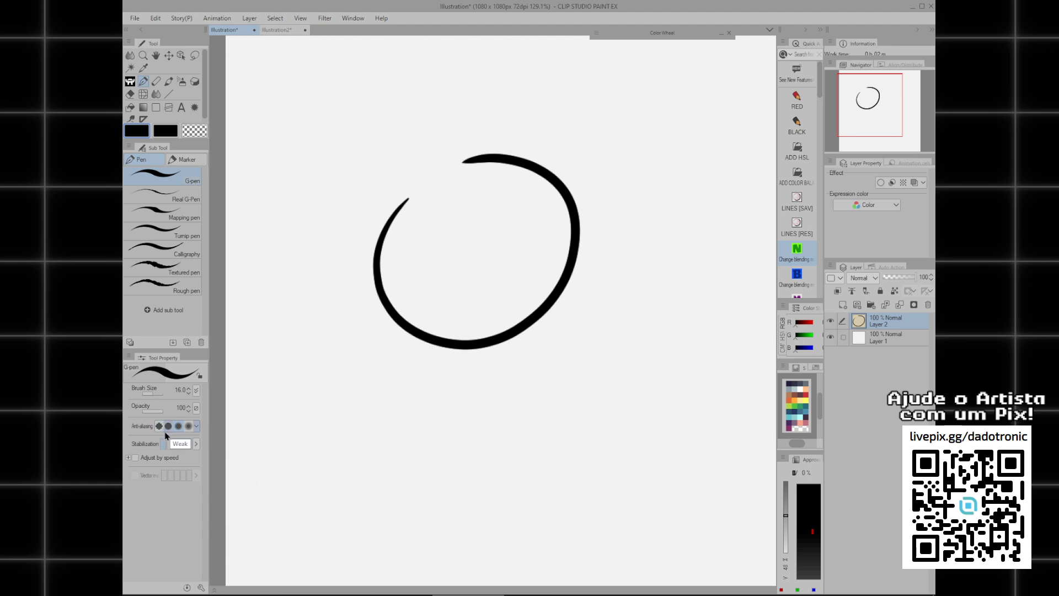
{"action": "key", "text": "ctrl+z"}
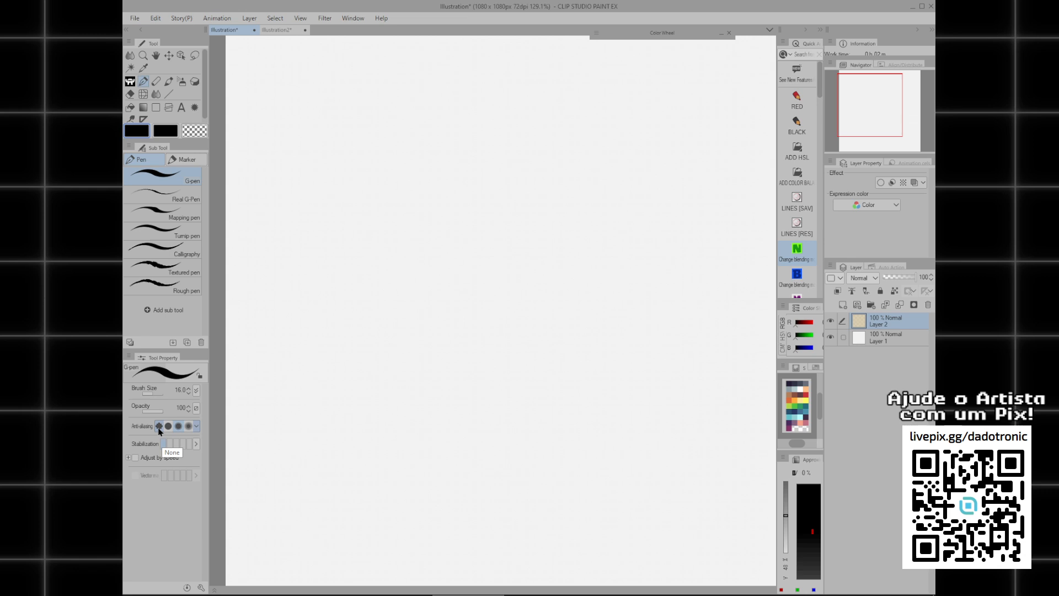
Draw a wavy G-pen stroke across the upper canvas with anti-aliasing set to None and examine its edge pixels.
{"action": "mouse_move", "coordinate": [307, 208]}
{"action": "left_mouse_down"}
{"action": "mouse_move", "coordinate": [348, 196]}
{"action": "mouse_move", "coordinate": [484, 223]}
{"action": "mouse_move", "coordinate": [630, 213]}
{"action": "mouse_move", "coordinate": [697, 192]}
{"action": "left_mouse_up"}
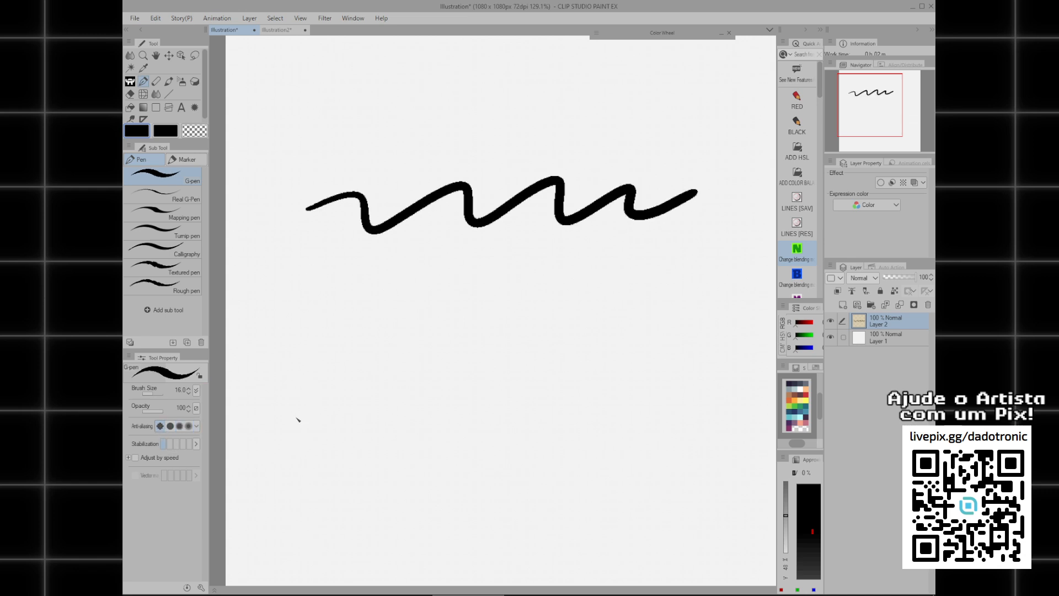
{"action": "scroll", "coordinate": [357, 213], "scroll_direction": "up", "scroll_amount": 12}
{"action": "mouse_move", "coordinate": [376, 243]}
{"action": "left_mouse_down"}
{"action": "mouse_move", "coordinate": [420, 299]}
{"action": "mouse_move", "coordinate": [460, 213]}
{"action": "left_mouse_up"}
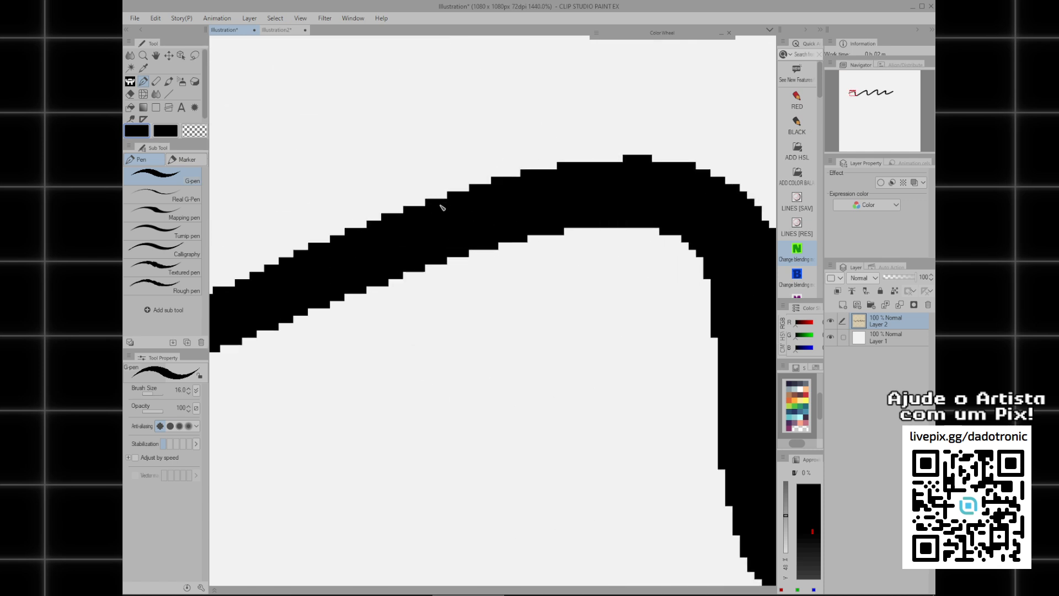
{"action": "scroll", "coordinate": [433, 213], "scroll_direction": "down", "scroll_amount": 2}
{"action": "scroll", "coordinate": [428, 217], "scroll_direction": "up", "scroll_amount": 2}
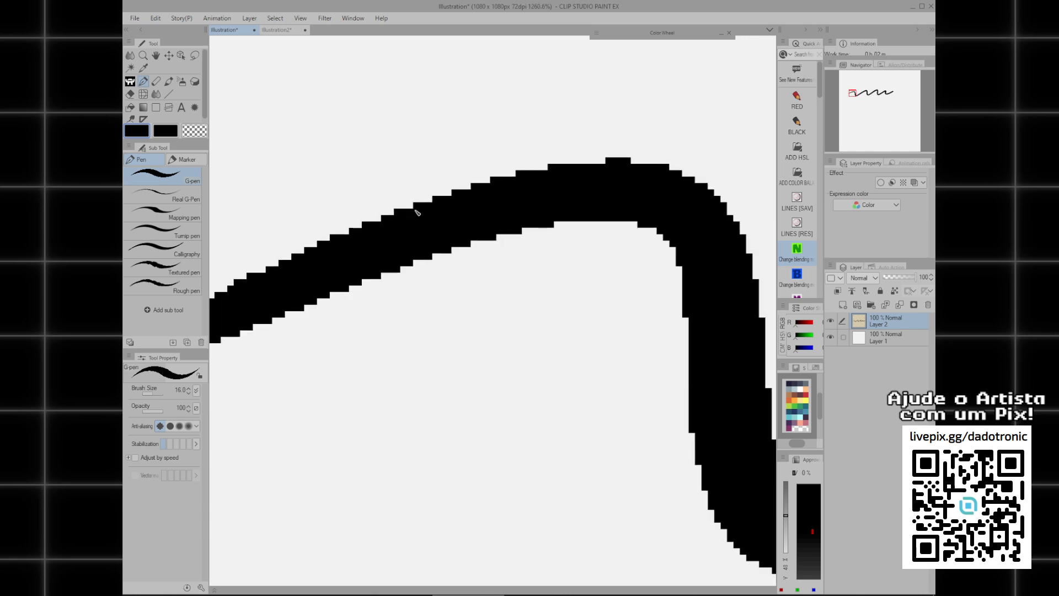
Switch the G-pen to the second anti-aliasing level, draw a wavy stroke below the first one and examine its edge pixels.
{"action": "scroll", "coordinate": [460, 213], "scroll_direction": "down", "scroll_amount": 12}
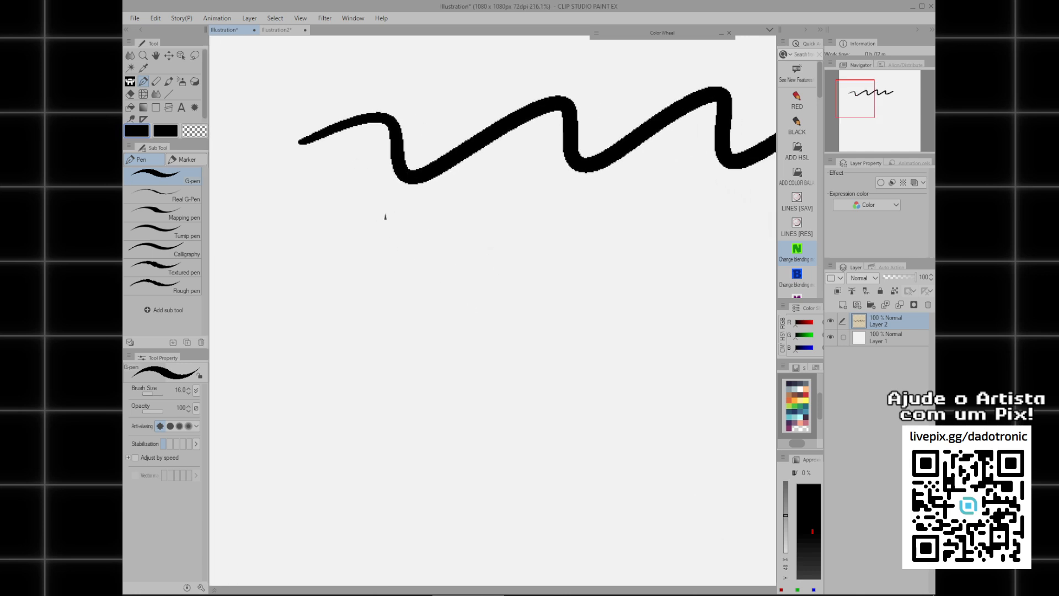
{"action": "mouse_move", "coordinate": [340, 247]}
{"action": "left_mouse_down"}
{"action": "mouse_move", "coordinate": [505, 254]}
{"action": "mouse_move", "coordinate": [648, 242]}
{"action": "left_mouse_up"}
{"action": "scroll", "coordinate": [525, 238], "scroll_direction": "up", "scroll_amount": 12}
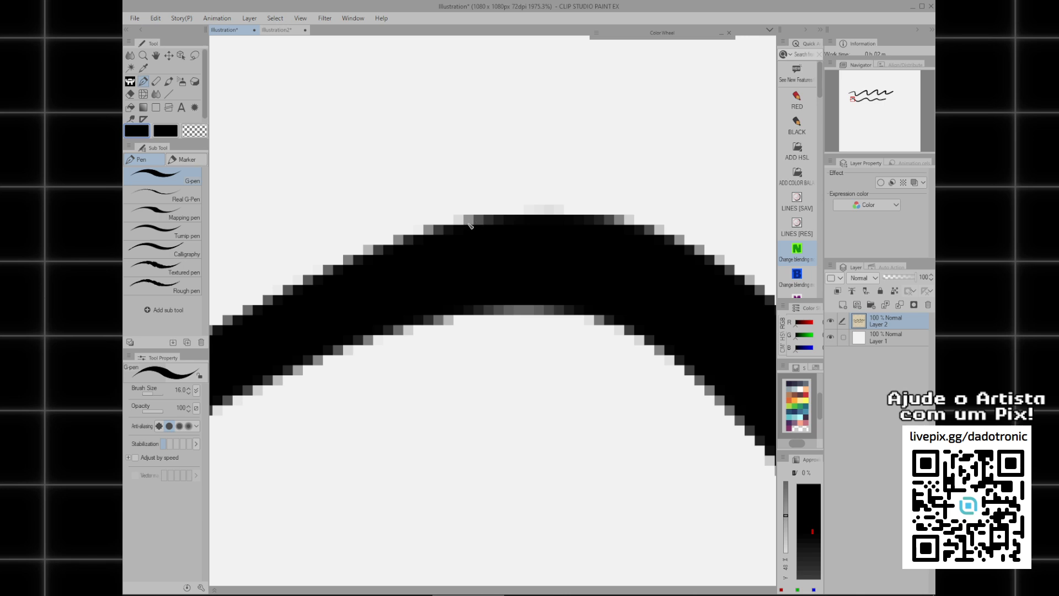
{"action": "scroll", "coordinate": [468, 229], "scroll_direction": "down", "scroll_amount": 6}
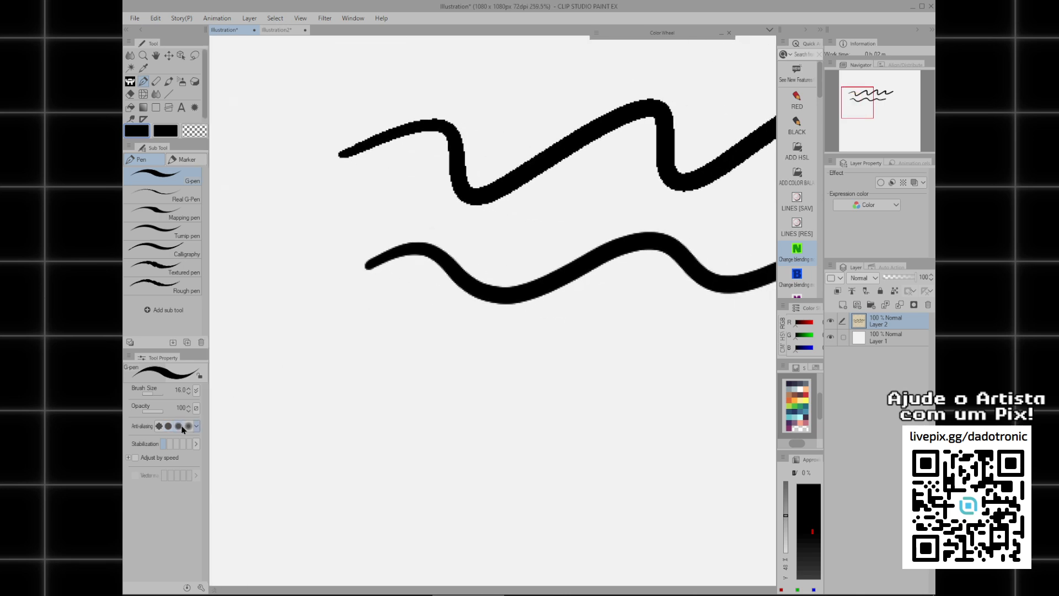
Draw a third wavy G-pen stroke at the third anti-aliasing level below the others and compare its edges with the second stroke.
{"action": "scroll", "coordinate": [351, 298], "scroll_direction": "down", "scroll_amount": 2}
{"action": "left_click_drag", "start_coordinate": [399, 331], "coordinate": [630, 315]}
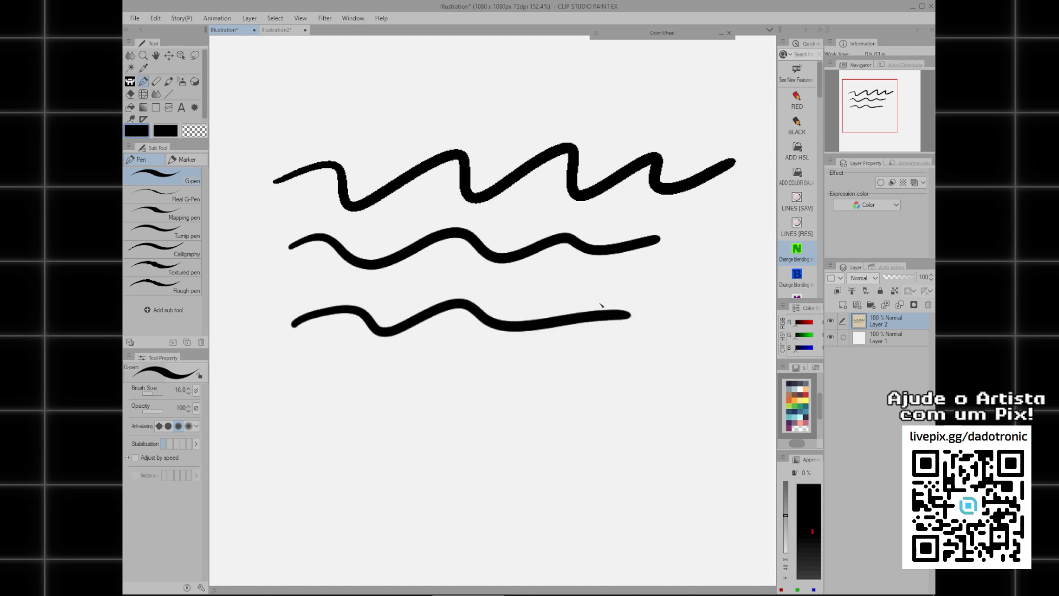
{"action": "scroll", "coordinate": [403, 347], "scroll_direction": "up", "scroll_amount": 10}
{"action": "scroll", "coordinate": [416, 366], "scroll_direction": "down", "scroll_amount": 6}
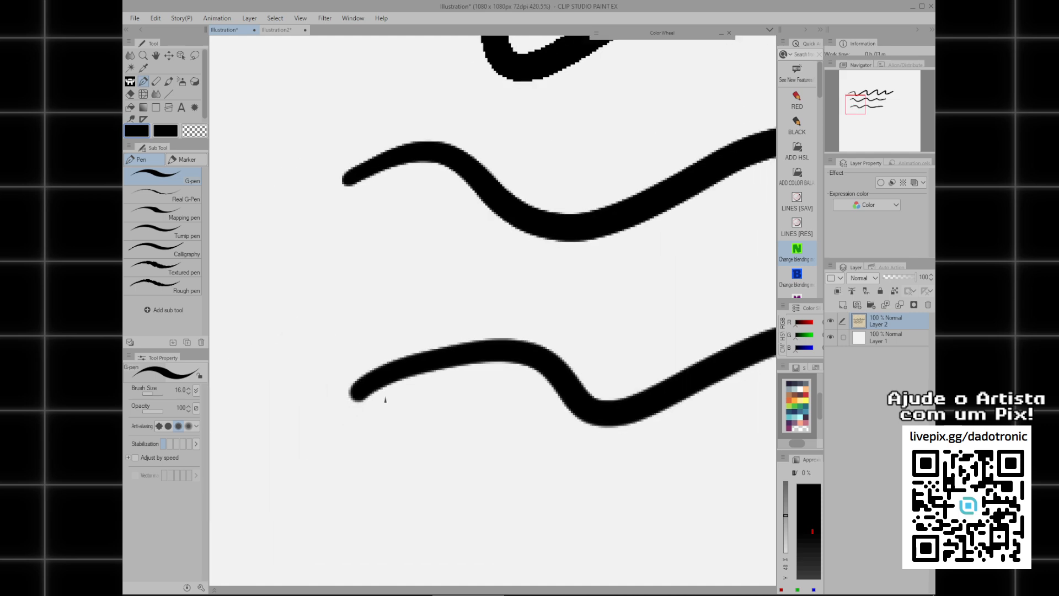
Switch to the strongest anti-aliasing level, draw a fourth wavy G-pen stroke below the others and examine its soft edge.
{"action": "scroll", "coordinate": [343, 309], "scroll_direction": "down", "scroll_amount": 4}
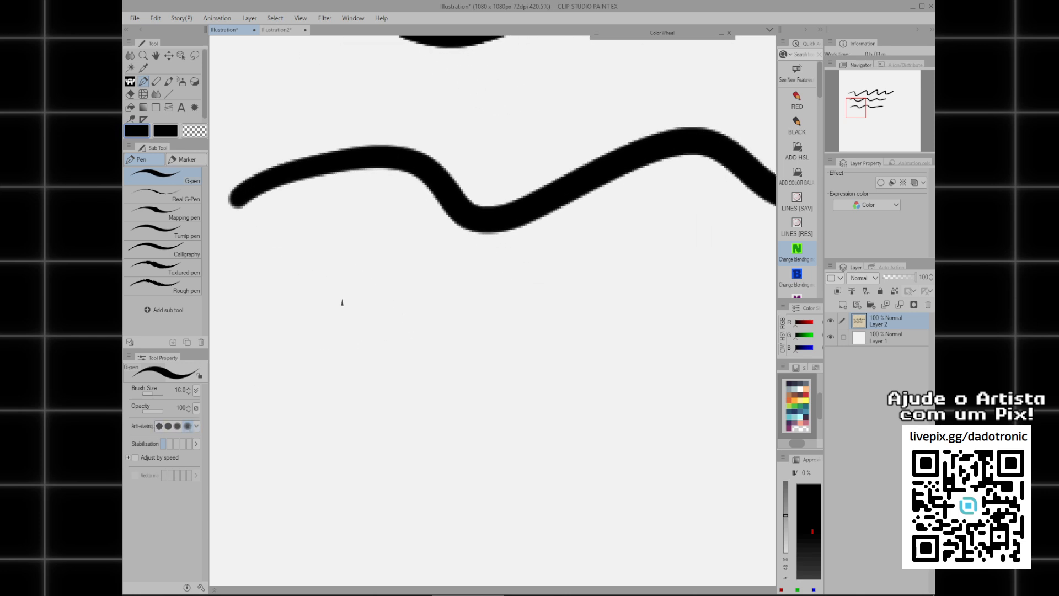
{"action": "mouse_move", "coordinate": [307, 337]}
{"action": "left_mouse_down"}
{"action": "mouse_move", "coordinate": [486, 322]}
{"action": "mouse_move", "coordinate": [656, 342]}
{"action": "left_mouse_up"}
{"action": "scroll", "coordinate": [355, 340], "scroll_direction": "up", "scroll_amount": 6}
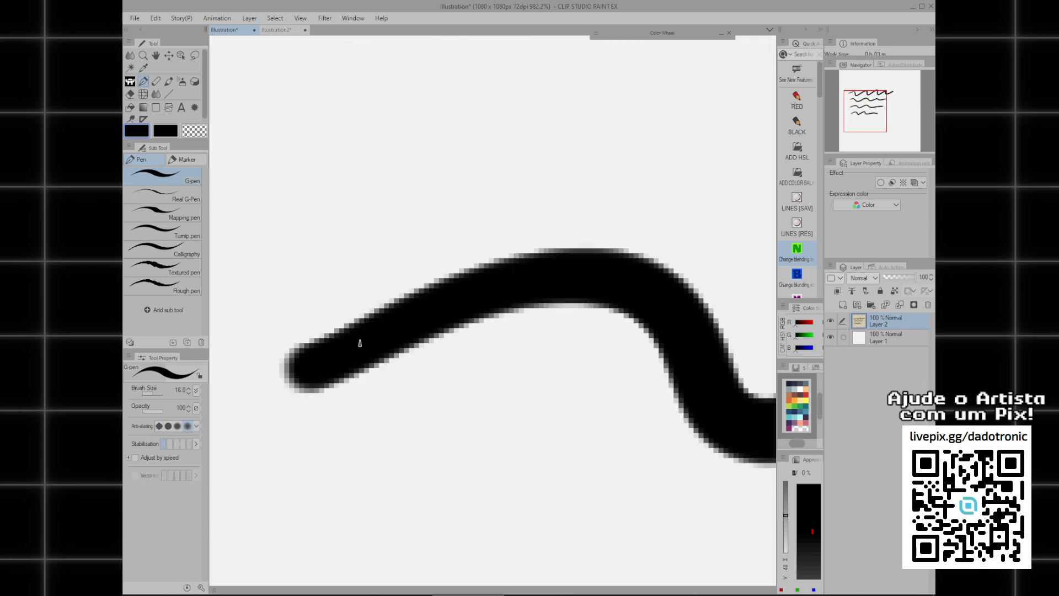
{"action": "scroll", "coordinate": [438, 322], "scroll_direction": "down", "scroll_amount": 5}
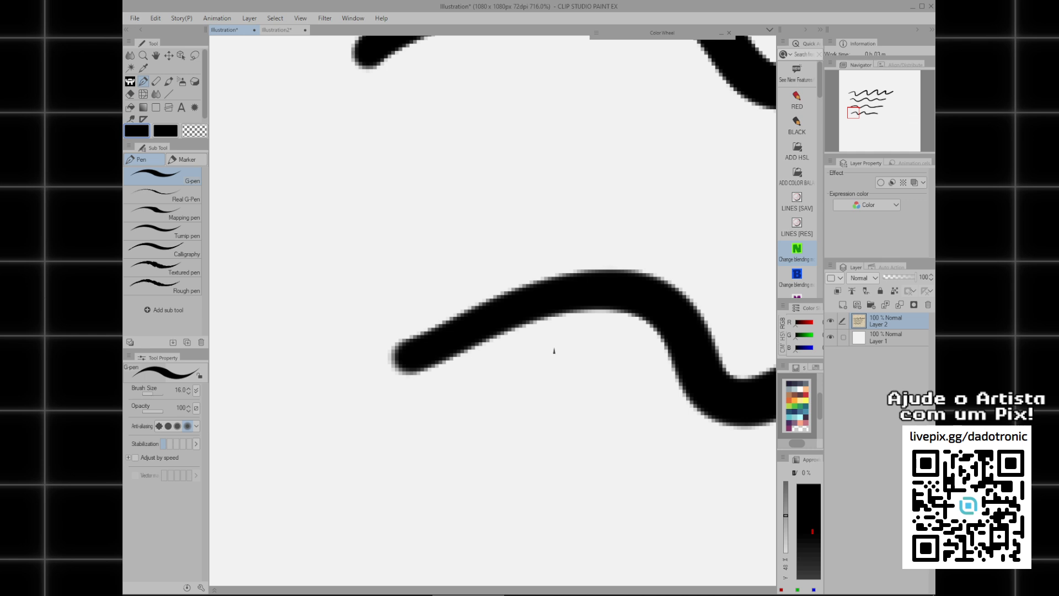
Compare the four wavy strokes, then clear them all from Layer 2.
{"action": "left_click_drag", "start_coordinate": [552, 365], "coordinate": [475, 363]}
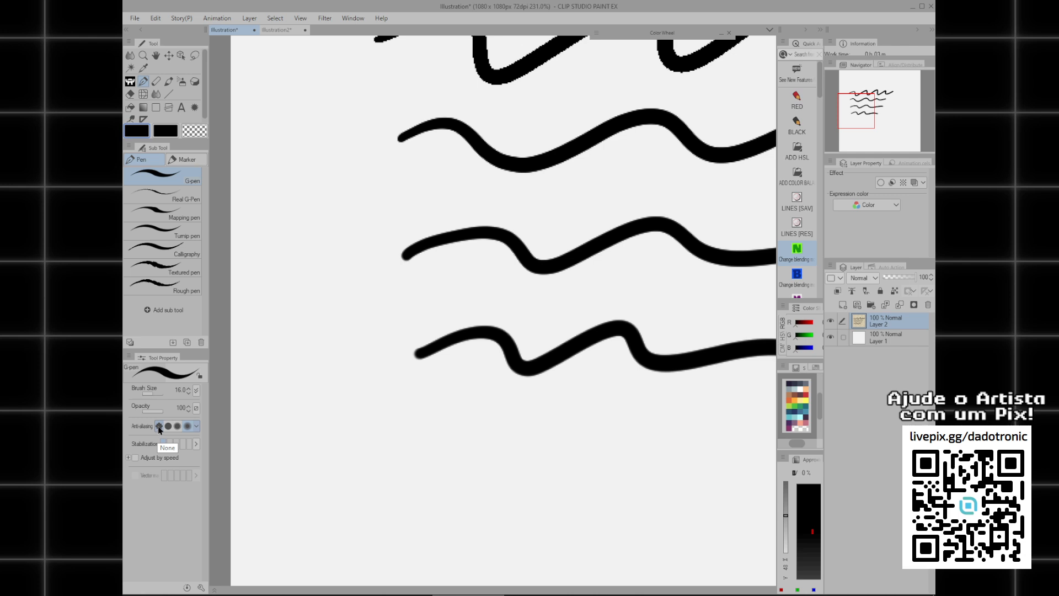
{"action": "scroll", "coordinate": [458, 336], "scroll_direction": "down", "scroll_amount": 5}
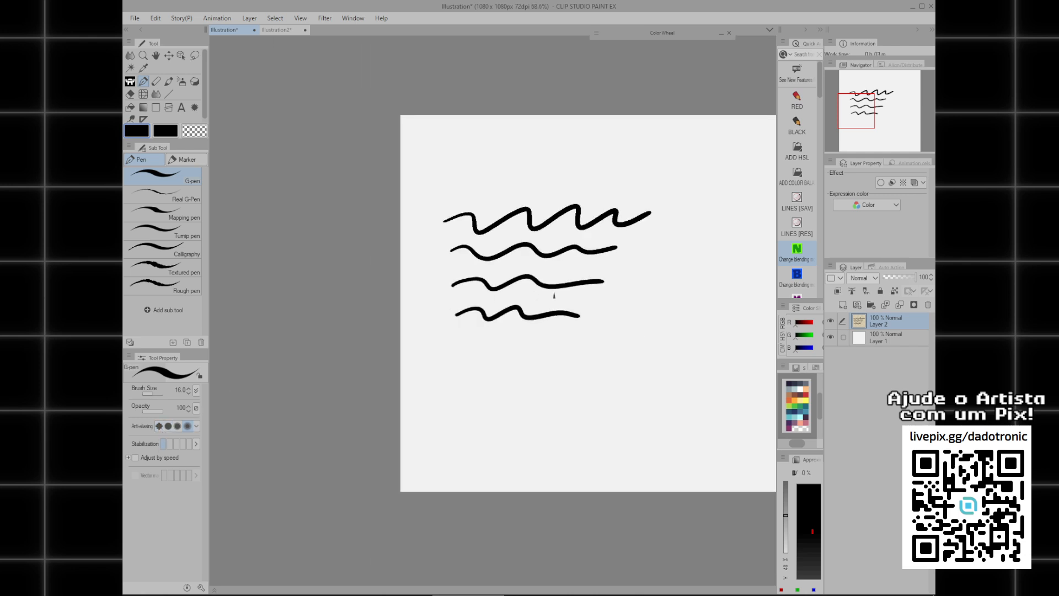
{"action": "left_click_drag", "start_coordinate": [462, 372], "coordinate": [502, 353]}
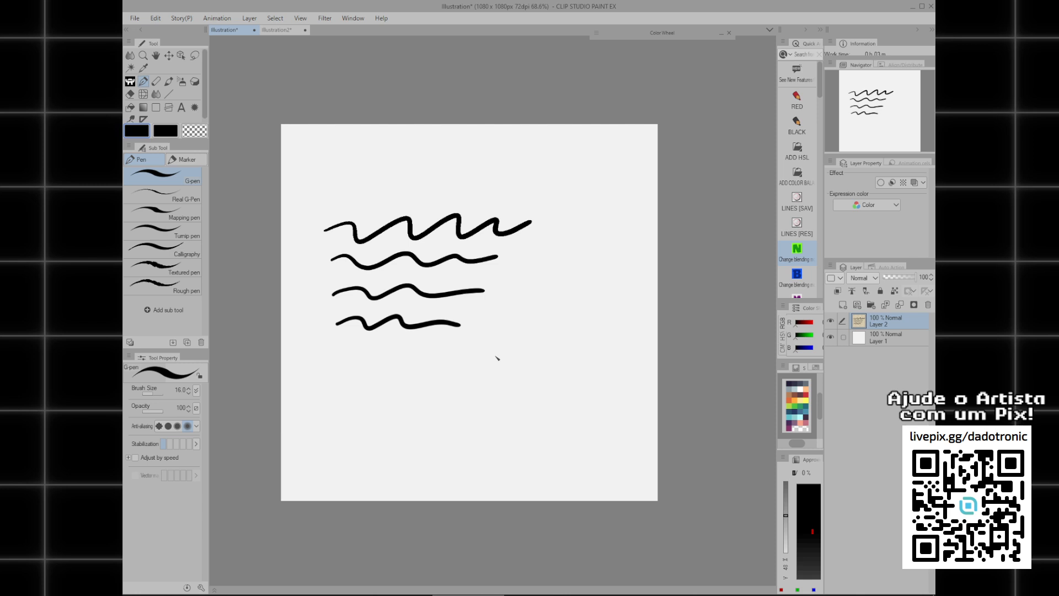
{"action": "key", "text": "Delete"}
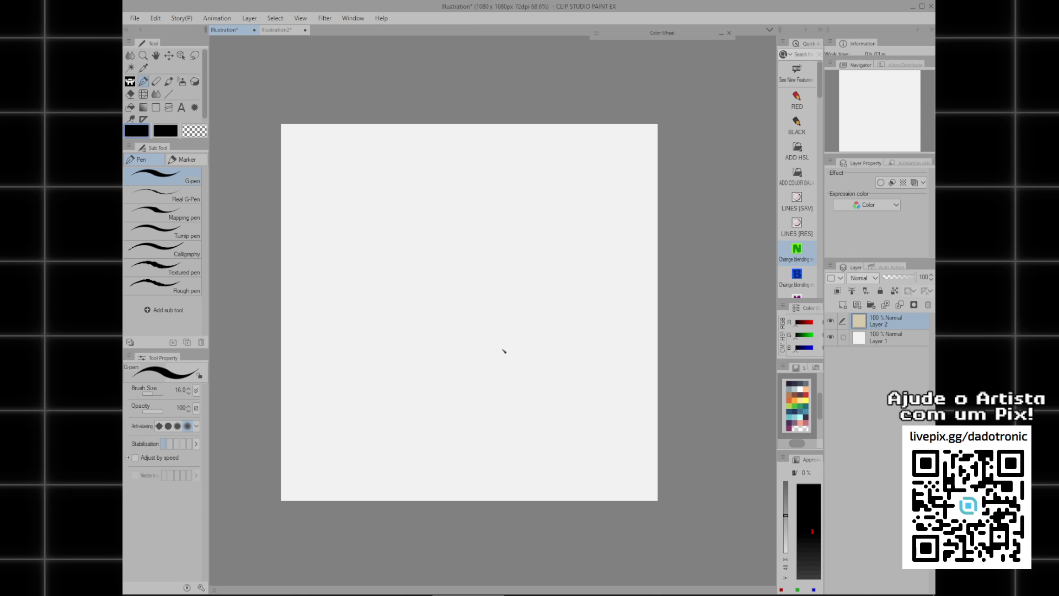
{"action": "left_click_drag", "start_coordinate": [535, 382], "coordinate": [551, 376]}
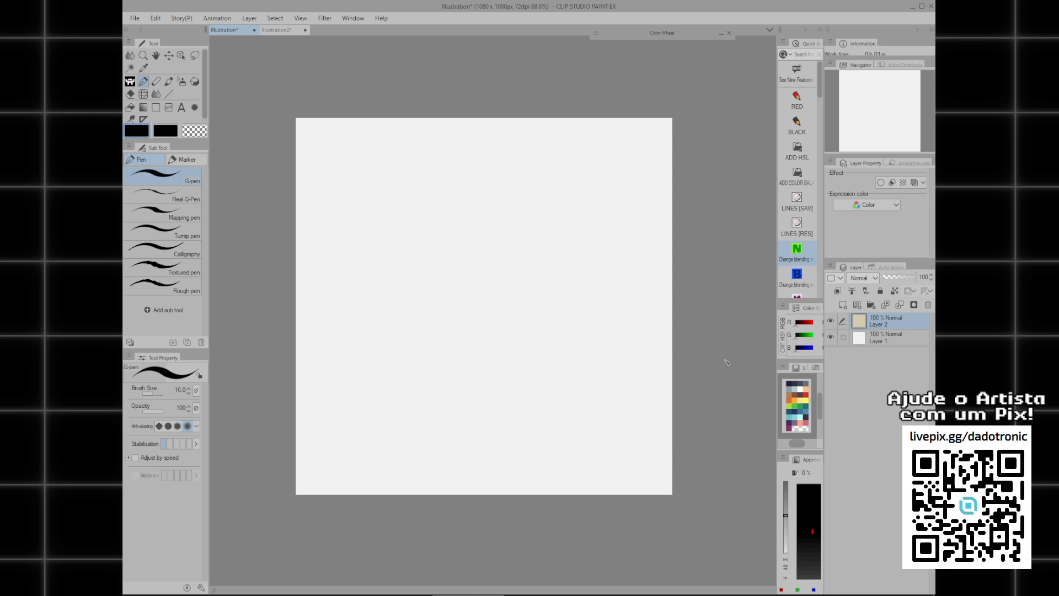
Start a new illustration and set its width and height to 200 and its resolution to 600.
{"action": "key", "text": "ctrl+n"}
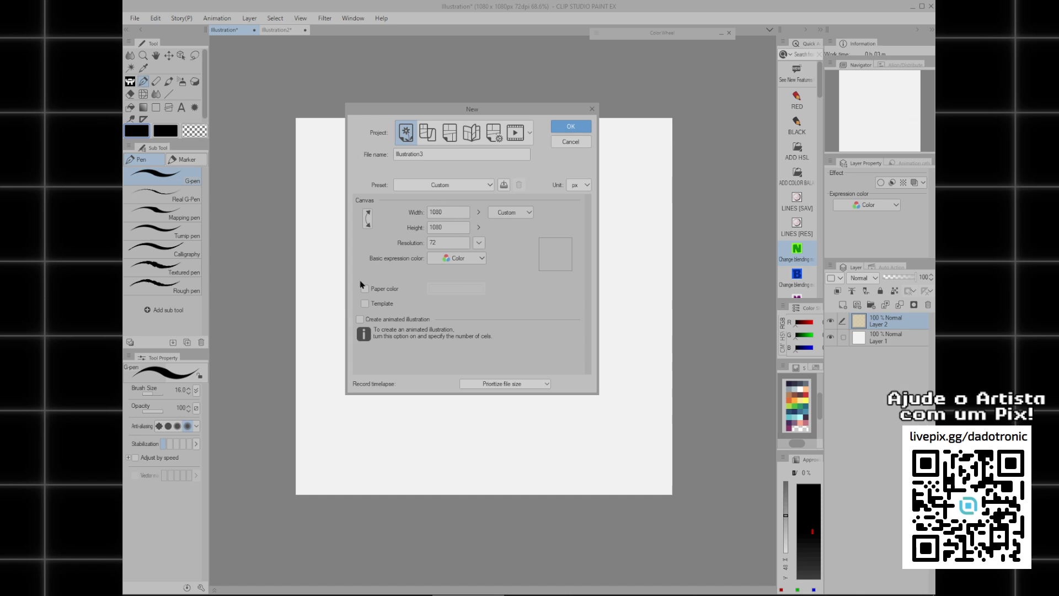
{"action": "left_click_drag", "start_coordinate": [472, 109], "coordinate": [489, 159]}
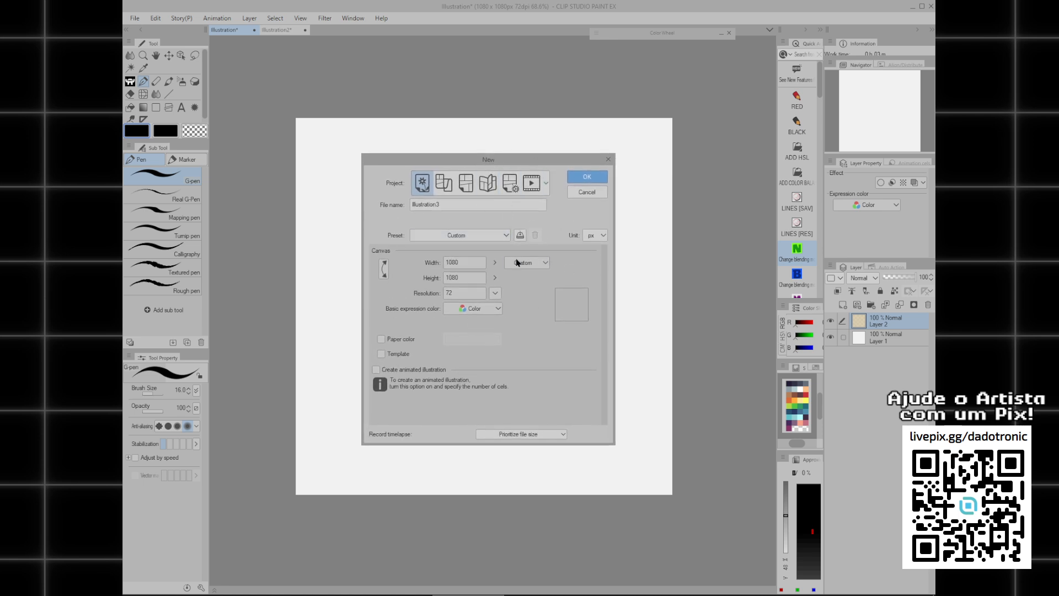
{"action": "double_click", "coordinate": [469, 262]}
{"action": "type", "text": "200"}
{"action": "key", "text": "Tab"}
{"action": "type", "text": "200"}
{"action": "key", "text": "Tab"}
{"action": "type", "text": "600"}
Preview the canvas dimensions in other measurement units, return the unit to px and create the canvas.
{"action": "double_click", "coordinate": [464, 277]}
{"action": "left_click", "coordinate": [598, 237]}
{"action": "left_click", "coordinate": [600, 237]}
{"action": "left_click_drag", "start_coordinate": [463, 264], "coordinate": [410, 278]}
{"action": "left_click", "coordinate": [596, 237]}
{"action": "left_click", "coordinate": [596, 255]}
{"action": "left_click_drag", "start_coordinate": [465, 263], "coordinate": [426, 279]}
{"action": "left_click", "coordinate": [596, 237]}
{"action": "left_click", "coordinate": [589, 277]}
{"action": "left_click", "coordinate": [595, 235]}
{"action": "left_click", "coordinate": [594, 278]}
{"action": "double_click", "coordinate": [460, 263]}
{"action": "left_click", "coordinate": [590, 178]}
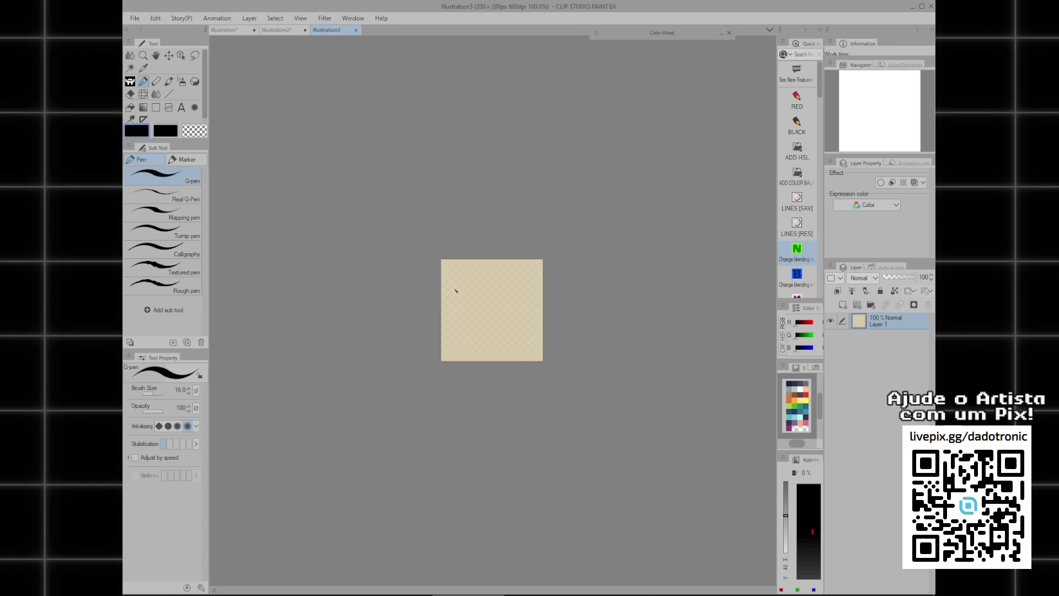
Try wavy G-pen strokes on the 200 px canvas, reducing the brush size to 11, and undo each stroke.
{"action": "left_click_drag", "start_coordinate": [471, 302], "coordinate": [425, 335]}
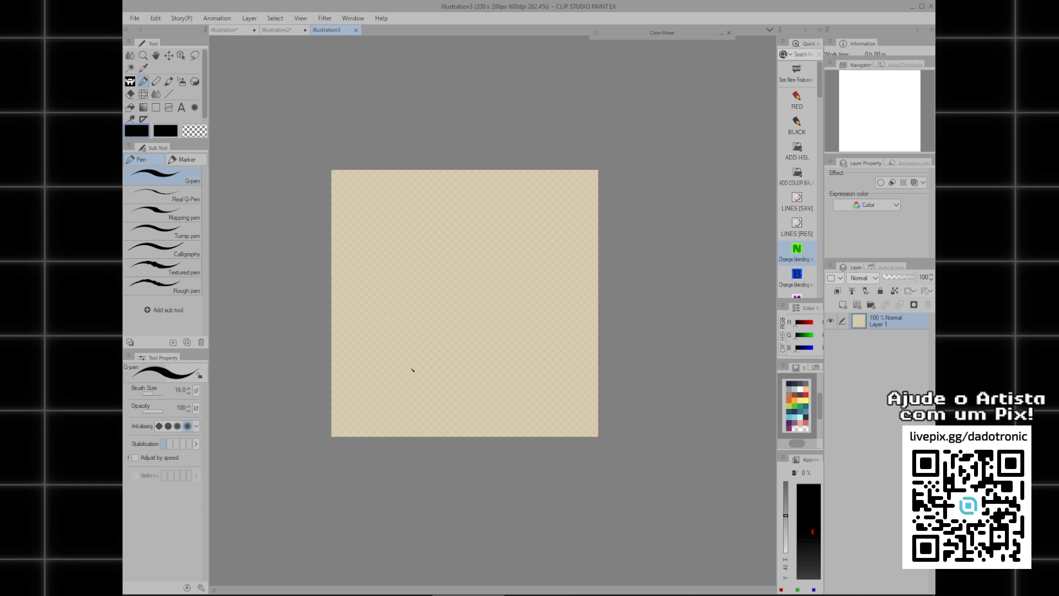
{"action": "mouse_move", "coordinate": [378, 238]}
{"action": "left_mouse_down"}
{"action": "mouse_move", "coordinate": [415, 229]}
{"action": "mouse_move", "coordinate": [527, 244]}
{"action": "left_mouse_up"}
{"action": "key", "text": "ctrl+z"}
{"action": "key", "text": "bracketleft"}
{"action": "key", "text": "bracketleft"}
{"action": "mouse_move", "coordinate": [367, 246]}
{"action": "left_mouse_down"}
{"action": "mouse_move", "coordinate": [400, 233]}
{"action": "mouse_move", "coordinate": [556, 246]}
{"action": "left_mouse_up"}
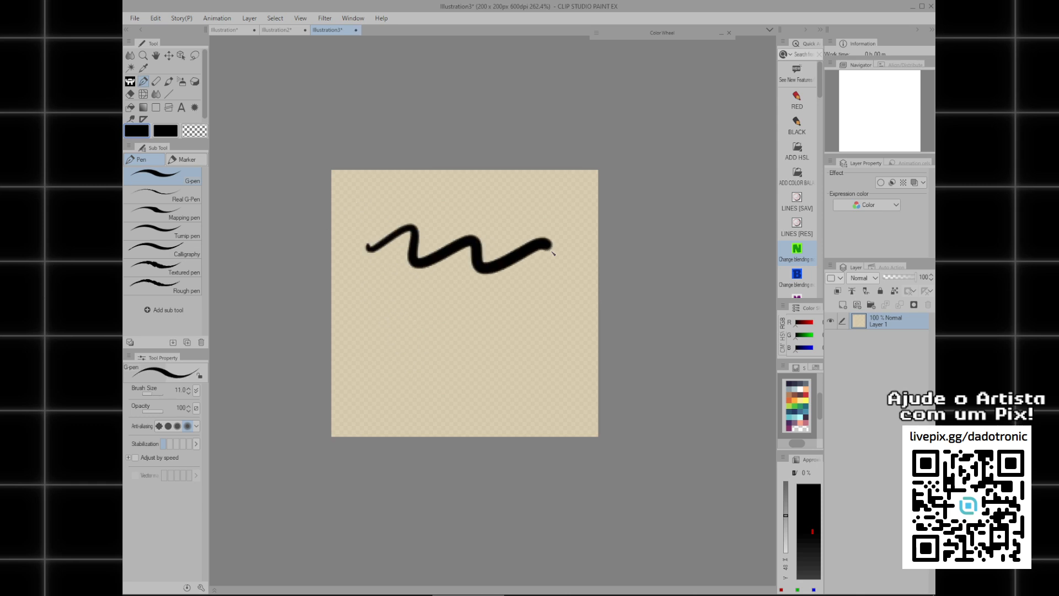
{"action": "key", "text": "ctrl+z"}
{"action": "mouse_move", "coordinate": [360, 241]}
{"action": "left_mouse_down"}
{"action": "mouse_move", "coordinate": [501, 259]}
{"action": "mouse_move", "coordinate": [560, 243]}
{"action": "left_mouse_up"}
{"action": "scroll", "coordinate": [402, 246], "scroll_direction": "up", "scroll_amount": 3}
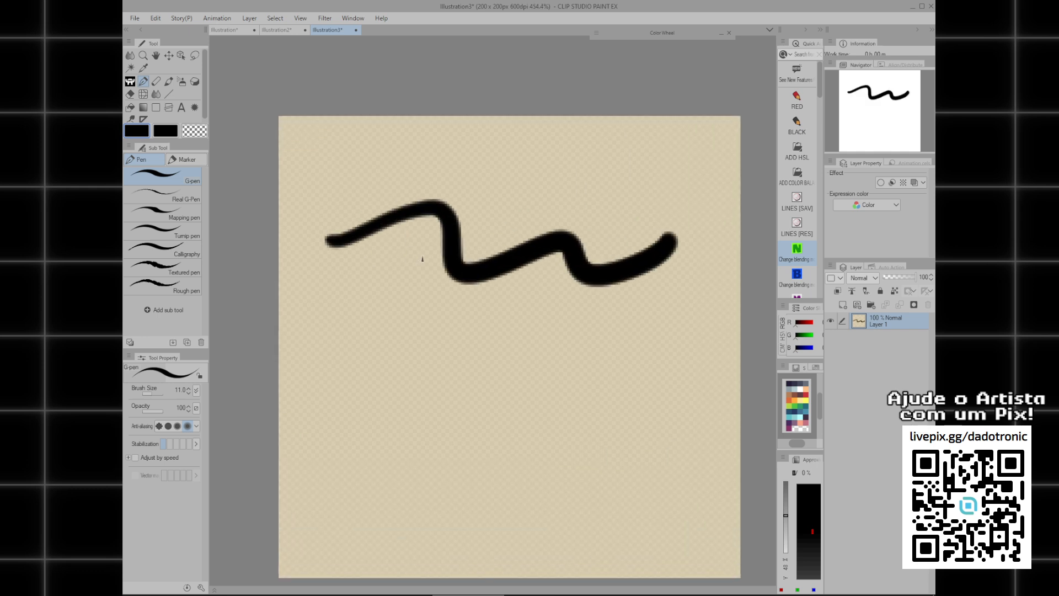
{"action": "scroll", "coordinate": [421, 256], "scroll_direction": "down", "scroll_amount": 3}
{"action": "key", "text": "ctrl+z"}
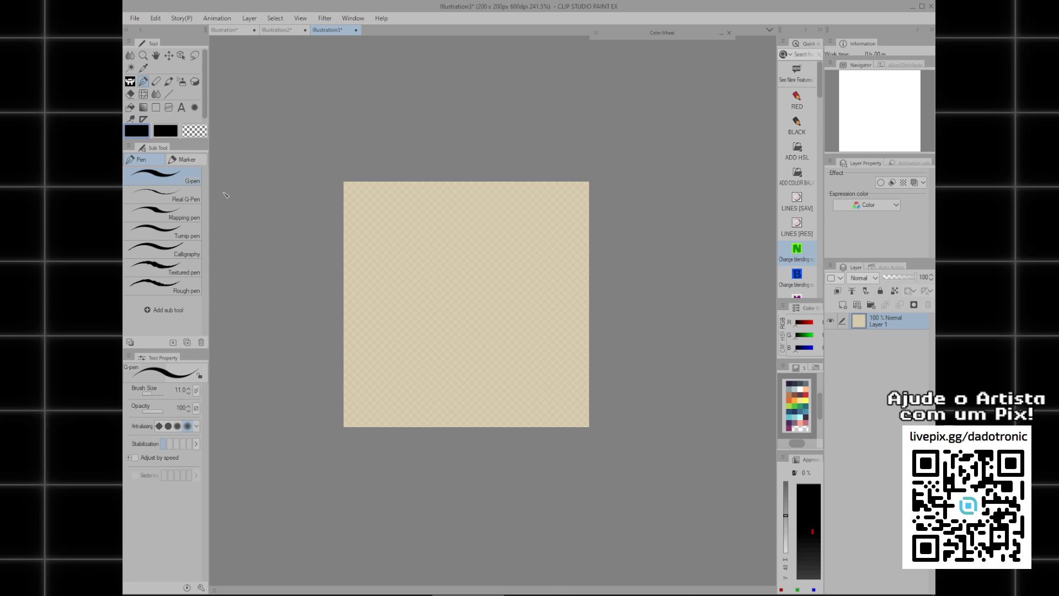
Reduce the G-pen brush size to 7 and draw two wavy strokes across the upper part of the 200 px canvas.
{"action": "key", "text": "bracketleft"}
{"action": "left_click_drag", "start_coordinate": [373, 243], "coordinate": [539, 243]}
{"action": "key", "text": "ctrl+z"}
{"action": "key", "text": "bracketright"}
{"action": "left_click_drag", "start_coordinate": [364, 238], "coordinate": [558, 221]}
{"action": "key", "text": "ctrl+z"}
{"action": "mouse_move", "coordinate": [380, 227]}
{"action": "left_mouse_down"}
{"action": "mouse_move", "coordinate": [448, 240]}
{"action": "mouse_move", "coordinate": [563, 219]}
{"action": "left_mouse_up"}
{"action": "scroll", "coordinate": [394, 234], "scroll_direction": "up", "scroll_amount": 6}
{"action": "scroll", "coordinate": [441, 209], "scroll_direction": "down", "scroll_amount": 2}
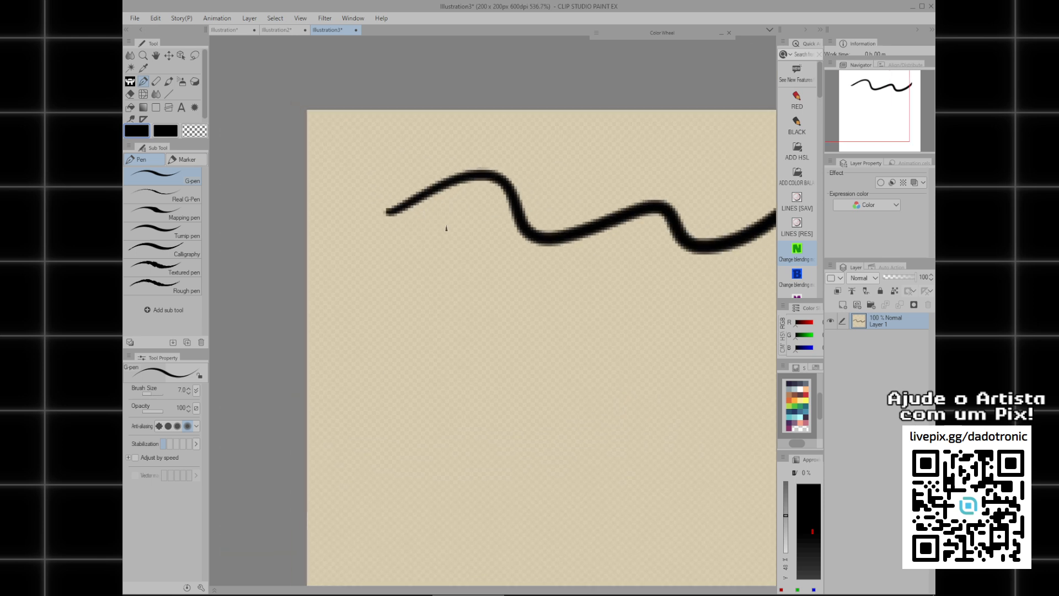
{"action": "mouse_move", "coordinate": [356, 281]}
{"action": "left_mouse_down"}
{"action": "mouse_move", "coordinate": [435, 290]}
{"action": "mouse_move", "coordinate": [574, 278]}
{"action": "left_mouse_up"}
{"action": "scroll", "coordinate": [494, 267], "scroll_direction": "down", "scroll_amount": 5}
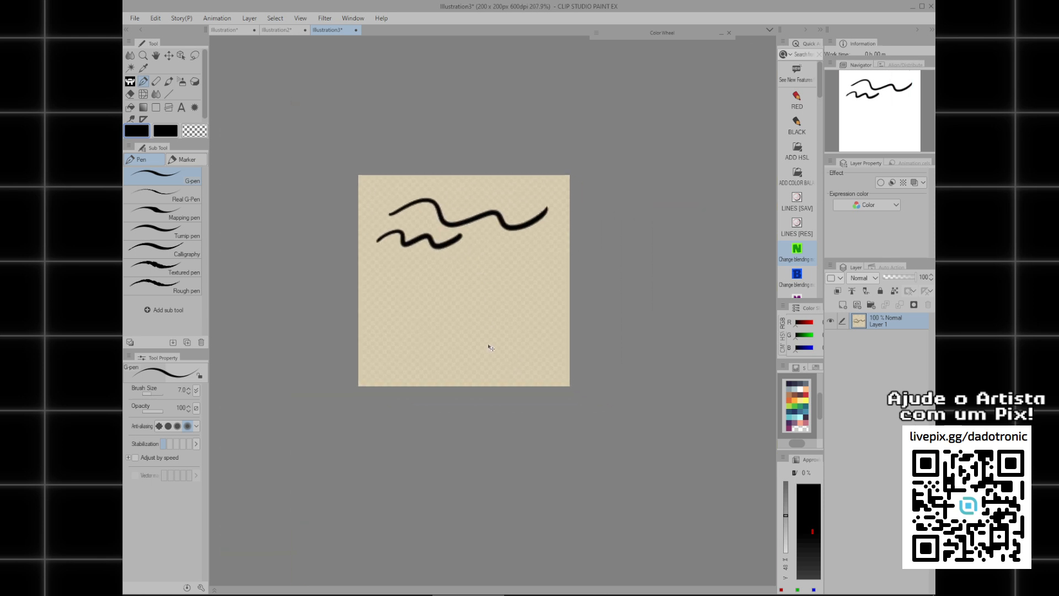
Create another new illustration 20 px wide and 20 px high at 600 dpi.
{"action": "key", "text": "ctrl+n"}
{"action": "left_click_drag", "start_coordinate": [465, 264], "coordinate": [407, 296]}
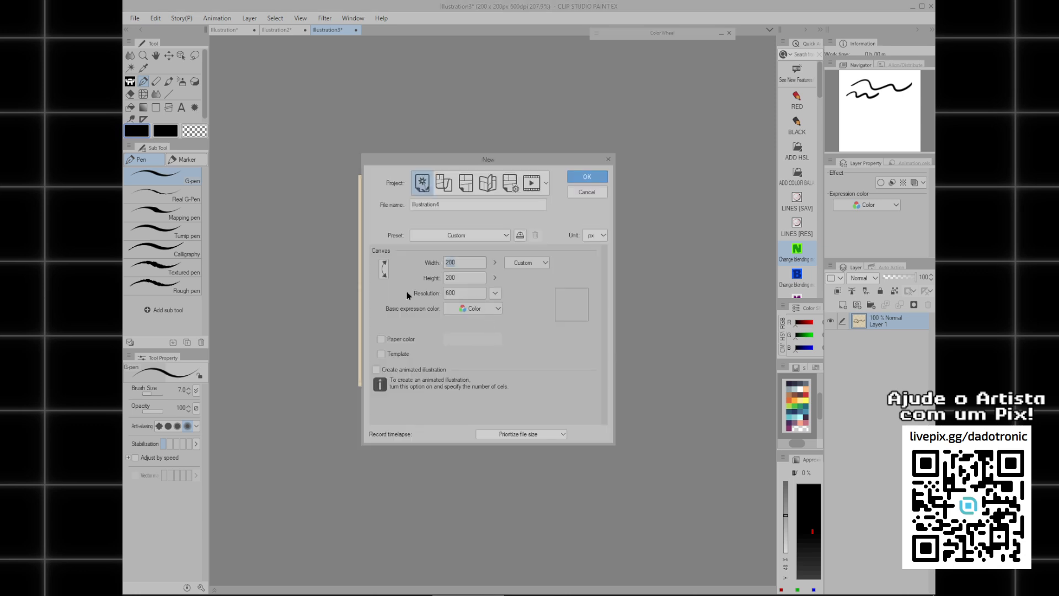
{"action": "type", "text": "20"}
{"action": "key", "text": "Tab"}
{"action": "type", "text": "20"}
{"action": "key", "text": "Return"}
Try a horizontal G-pen stroke at brush size 7 on the 20 px canvas and undo it.
{"action": "scroll", "coordinate": [511, 311], "scroll_direction": "up", "scroll_amount": 4}
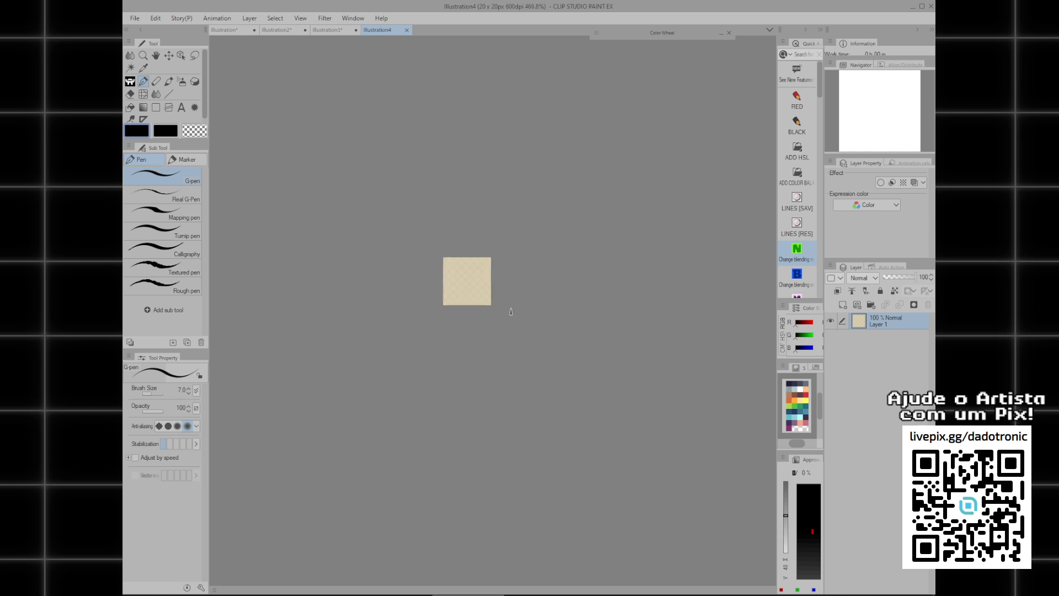
{"action": "scroll", "coordinate": [511, 312], "scroll_direction": "up", "scroll_amount": 8}
{"action": "left_click_drag", "start_coordinate": [353, 232], "coordinate": [503, 236]}
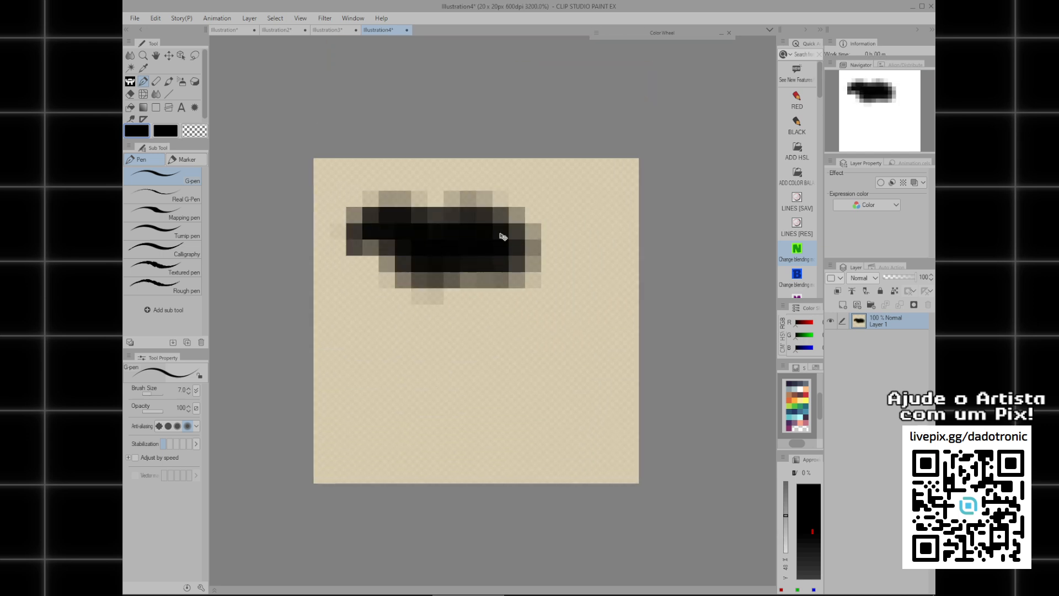
{"action": "key", "text": "ctrl+z"}
Reduce the G-pen brush size to 1, try a short horizontal stroke on the tiny canvas and undo it.
{"action": "key", "text": "["}
{"action": "key", "text": "["}
{"action": "key", "text": "["}
{"action": "key", "text": "["}
{"action": "key", "text": "["}
{"action": "key", "text": "["}
{"action": "mouse_move", "coordinate": [342, 247]}
{"action": "left_mouse_down"}
{"action": "mouse_move", "coordinate": [447, 259]}
{"action": "mouse_move", "coordinate": [465, 228]}
{"action": "left_mouse_up"}
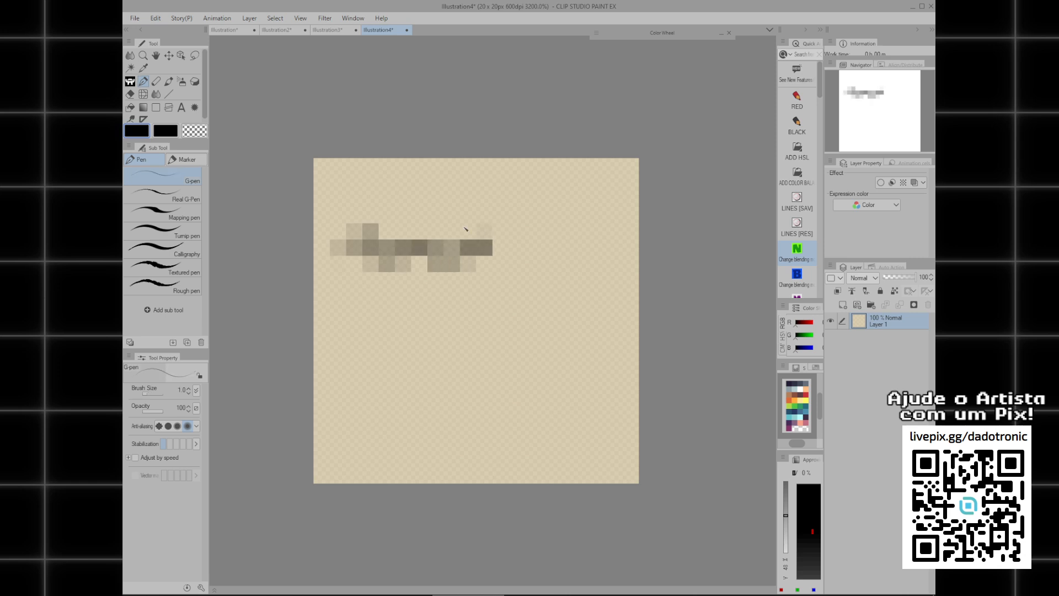
{"action": "key", "text": "ctrl+z"}
Try two horizontal strokes across the tiny canvas at brush size 2, undoing each one.
{"action": "key", "text": "bracketright"}
{"action": "left_click_drag", "start_coordinate": [350, 248], "coordinate": [585, 235]}
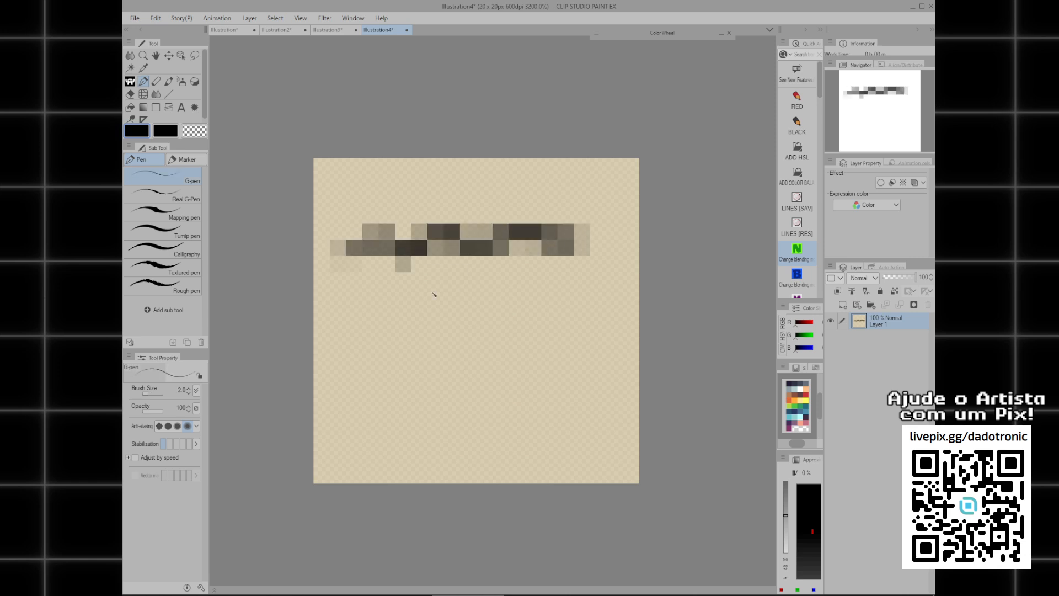
{"action": "key", "text": "ctrl+z"}
{"action": "mouse_move", "coordinate": [356, 270]}
{"action": "left_mouse_down"}
{"action": "mouse_move", "coordinate": [402, 286]}
{"action": "mouse_move", "coordinate": [551, 262]}
{"action": "mouse_move", "coordinate": [397, 247]}
{"action": "mouse_move", "coordinate": [557, 234]}
{"action": "mouse_move", "coordinate": [574, 243]}
{"action": "left_mouse_up"}
{"action": "key", "text": "ctrl+z"}
Return the brush size to 1, try a circle in the middle of the tiny canvas and undo it.
{"action": "key", "text": "bracketleft"}
{"action": "key", "text": "ctrl+z"}
{"action": "mouse_move", "coordinate": [405, 218]}
{"action": "left_mouse_down"}
{"action": "mouse_move", "coordinate": [482, 350]}
{"action": "mouse_move", "coordinate": [541, 210]}
{"action": "mouse_move", "coordinate": [396, 282]}
{"action": "mouse_move", "coordinate": [376, 335]}
{"action": "mouse_move", "coordinate": [570, 240]}
{"action": "mouse_move", "coordinate": [370, 240]}
{"action": "mouse_move", "coordinate": [425, 296]}
{"action": "mouse_move", "coordinate": [424, 272]}
{"action": "mouse_move", "coordinate": [405, 344]}
{"action": "mouse_move", "coordinate": [532, 232]}
{"action": "mouse_move", "coordinate": [420, 302]}
{"action": "left_mouse_up"}
{"action": "key", "text": "ctrl+z"}
{"action": "key", "text": "ctrl+z"}
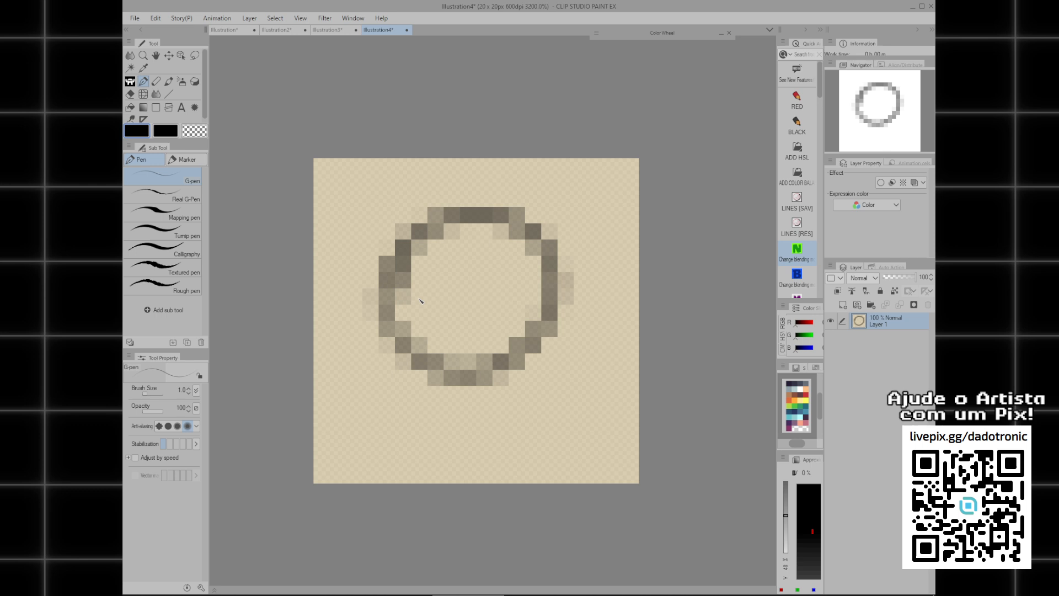
{"action": "key", "text": "ctrl+z"}
Show the grid and set its gap to 1 px with 1 division.
{"action": "left_click", "coordinate": [300, 18]}
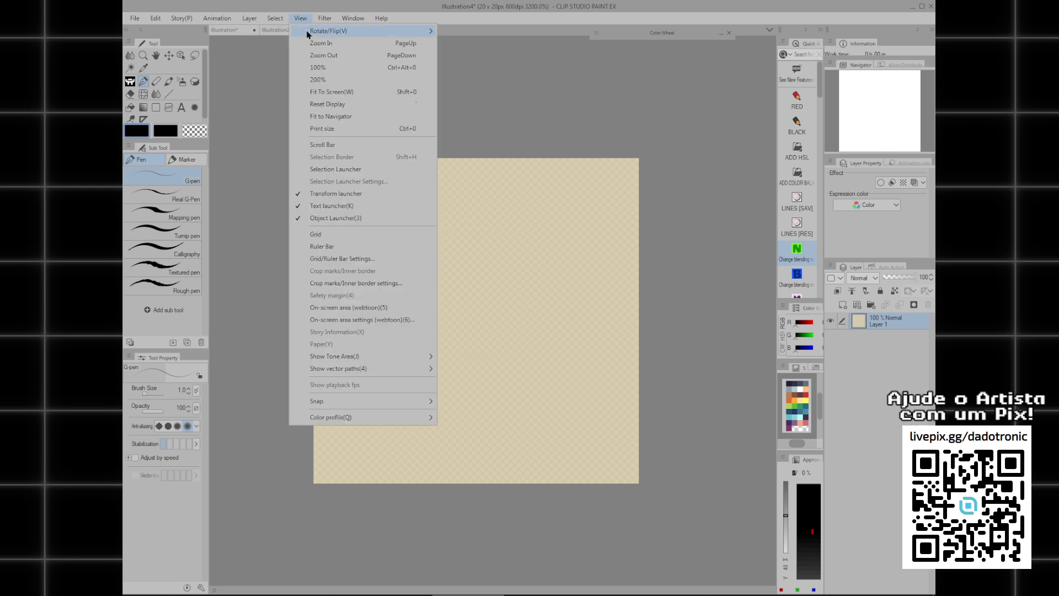
{"action": "left_click", "coordinate": [360, 234]}
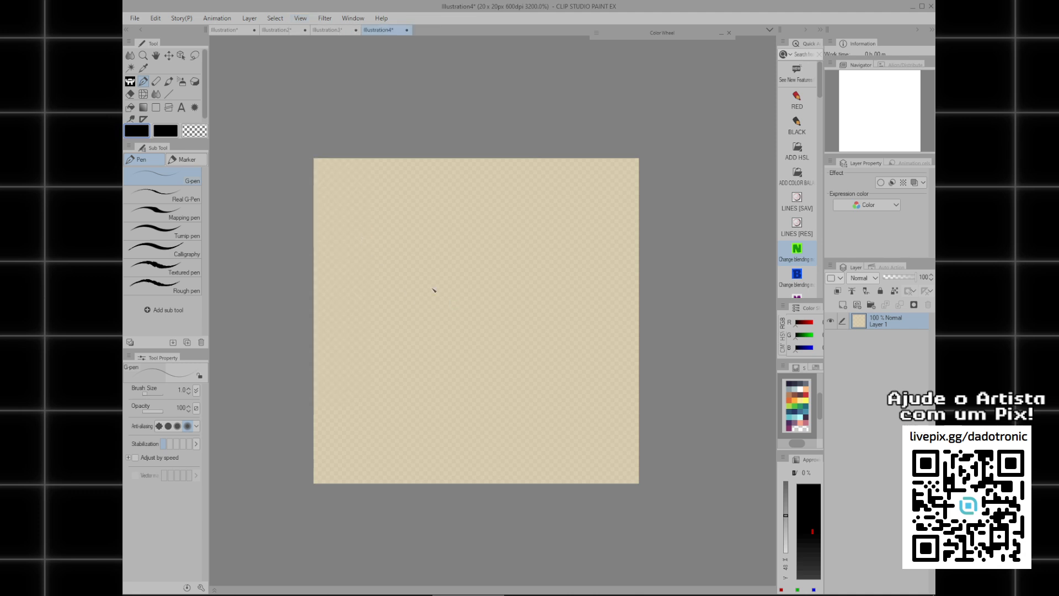
{"action": "left_click", "coordinate": [301, 18]}
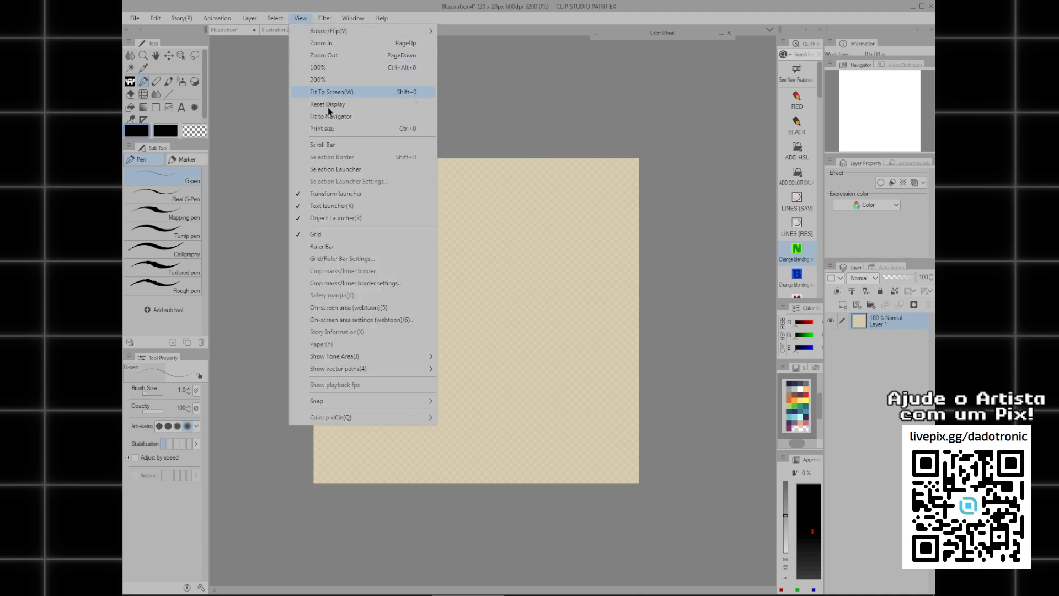
{"action": "left_click", "coordinate": [357, 258]}
{"action": "double_click", "coordinate": [519, 339]}
{"action": "type", "text": "1"}
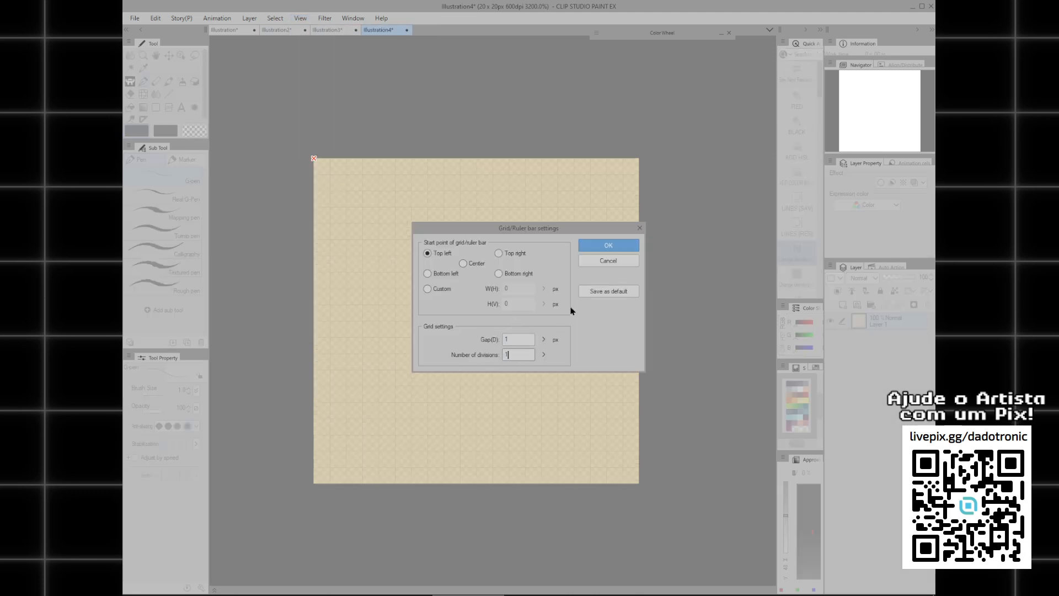
{"action": "left_click", "coordinate": [608, 243]}
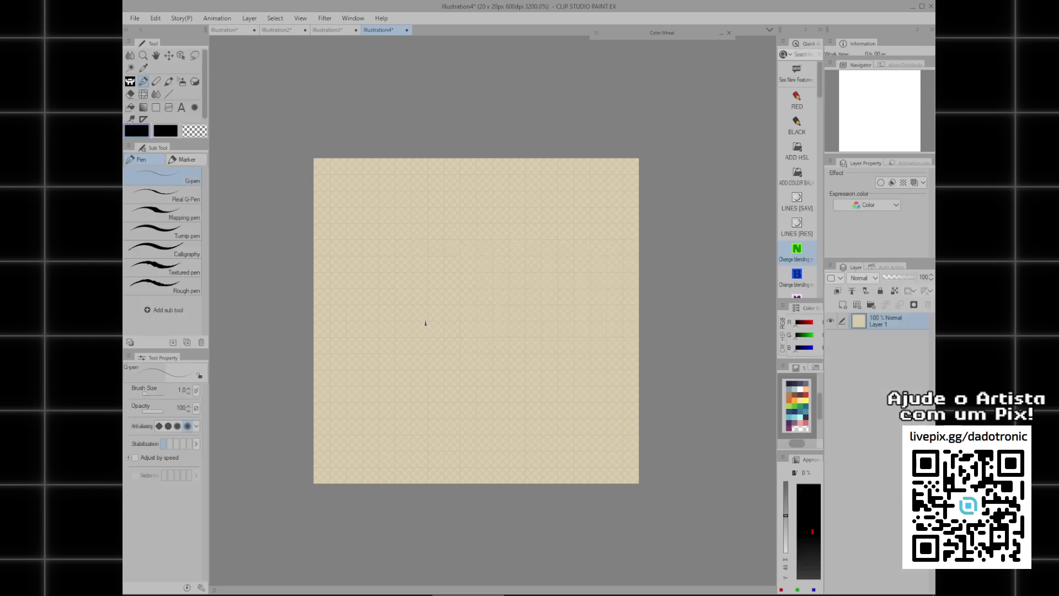
Try a looping freehand stroke at brush size 1 over the pixel grid and undo it.
{"action": "mouse_move", "coordinate": [380, 259]}
{"action": "left_mouse_down"}
{"action": "mouse_move", "coordinate": [440, 306]}
{"action": "mouse_move", "coordinate": [498, 283]}
{"action": "mouse_move", "coordinate": [447, 242]}
{"action": "mouse_move", "coordinate": [429, 330]}
{"action": "mouse_move", "coordinate": [513, 294]}
{"action": "mouse_move", "coordinate": [444, 288]}
{"action": "mouse_move", "coordinate": [445, 255]}
{"action": "mouse_move", "coordinate": [567, 244]}
{"action": "mouse_move", "coordinate": [420, 309]}
{"action": "left_mouse_up"}
{"action": "key", "text": "ctrl+z"}
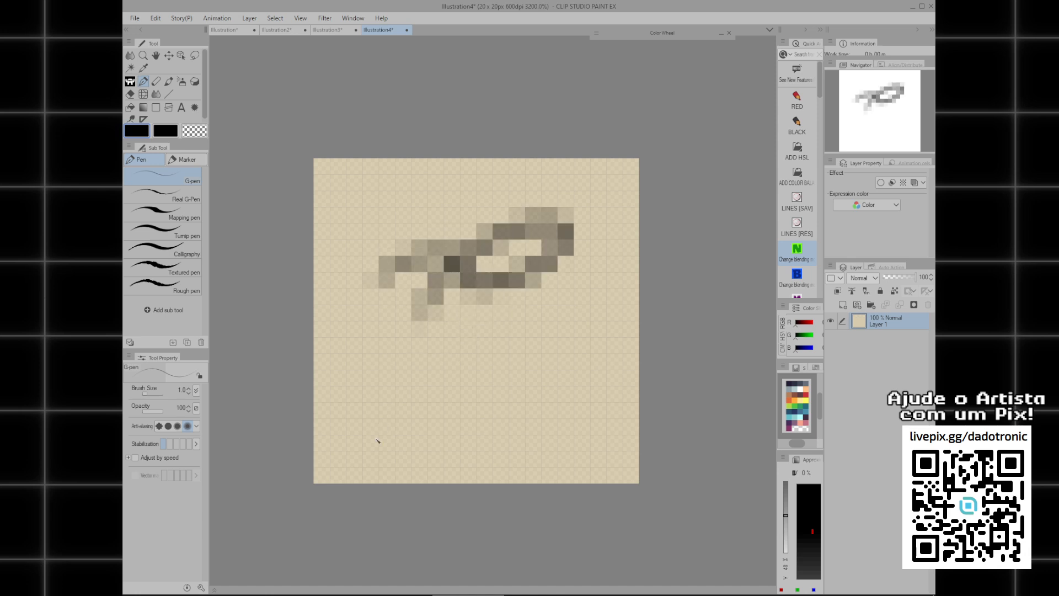
{"action": "key", "text": "ctrl+z"}
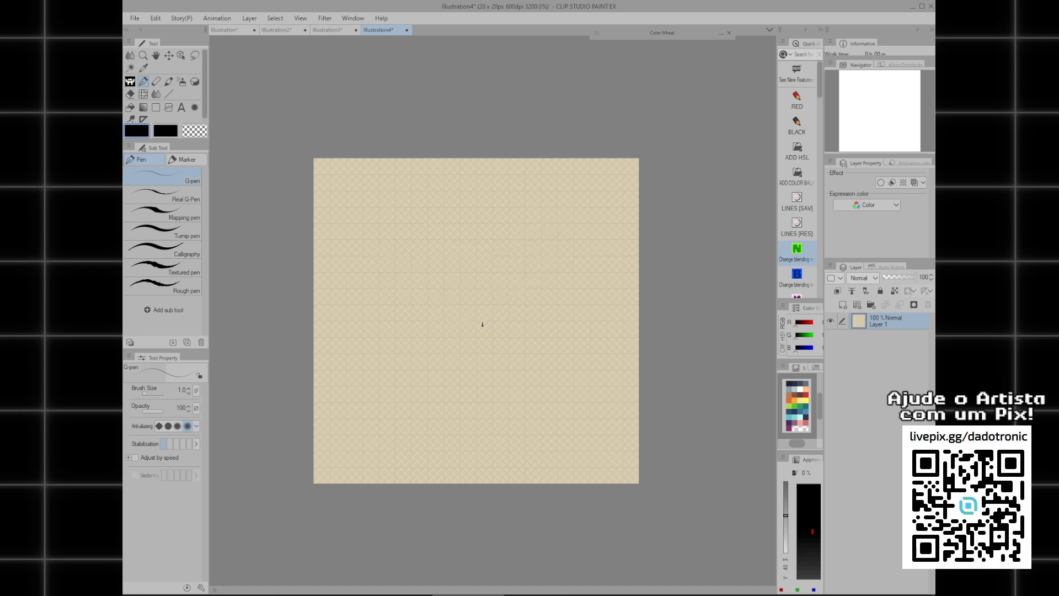
Create a new 2048 × 2048 px illustration at a resolution of 72.
{"action": "scroll", "coordinate": [482, 323], "scroll_direction": "down", "scroll_amount": 2}
{"action": "key", "text": "ctrl+n"}
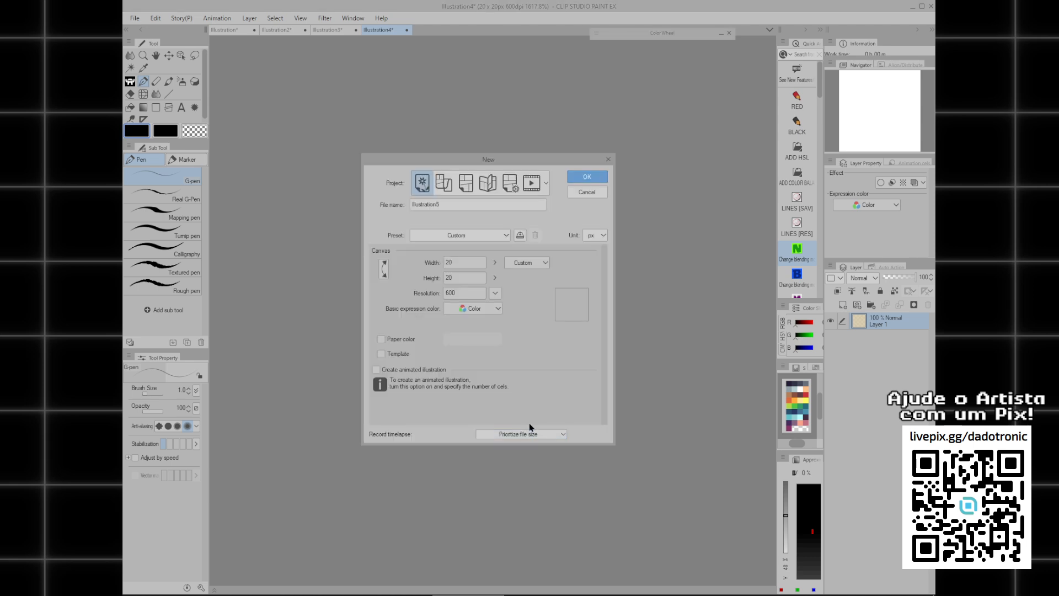
{"action": "double_click", "coordinate": [458, 263]}
{"action": "left_click", "coordinate": [452, 263]}
{"action": "double_click", "coordinate": [452, 263]}
{"action": "type", "text": "2018"}
{"action": "left_click_drag", "start_coordinate": [469, 264], "coordinate": [410, 297]}
{"action": "type", "text": "2048"}
{"action": "key", "text": "Tab"}
{"action": "type", "text": "48"}
{"action": "key", "text": "Tab"}
{"action": "type", "text": "72"}
{"action": "key", "text": "Return"}
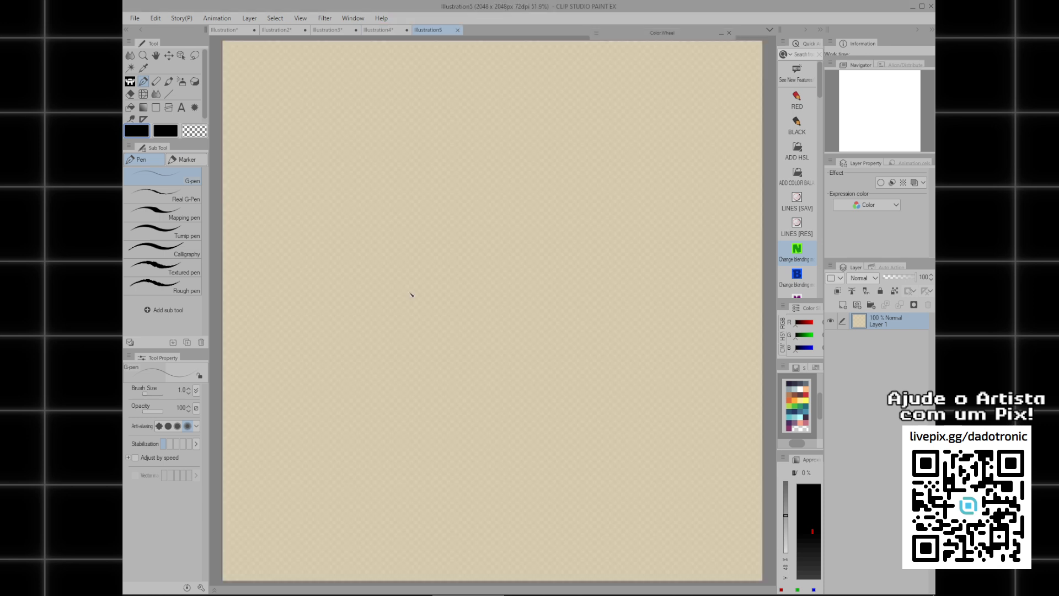
Raise the G-pen brush size to 11, try a zigzag stroke on the new canvas and undo it.
{"action": "scroll", "coordinate": [446, 288], "scroll_direction": "down", "scroll_amount": 4}
{"action": "mouse_move", "coordinate": [453, 279]}
{"action": "left_mouse_down"}
{"action": "mouse_move", "coordinate": [517, 282]}
{"action": "mouse_move", "coordinate": [431, 269]}
{"action": "left_mouse_up"}
{"action": "key", "text": "bracketright"}
{"action": "key", "text": "bracketright"}
{"action": "key", "text": "bracketright"}
{"action": "key", "text": "bracketright"}
{"action": "key", "text": "bracketright"}
{"action": "key", "text": "bracketright"}
{"action": "key", "text": "bracketright"}
{"action": "scroll", "coordinate": [419, 262], "scroll_direction": "up", "scroll_amount": 3}
{"action": "mouse_move", "coordinate": [454, 165]}
{"action": "left_mouse_down"}
{"action": "mouse_move", "coordinate": [388, 240]}
{"action": "mouse_move", "coordinate": [505, 352]}
{"action": "left_mouse_up"}
{"action": "scroll", "coordinate": [539, 297], "scroll_direction": "down", "scroll_amount": 3}
{"action": "left_click_drag", "start_coordinate": [551, 303], "coordinate": [513, 300]}
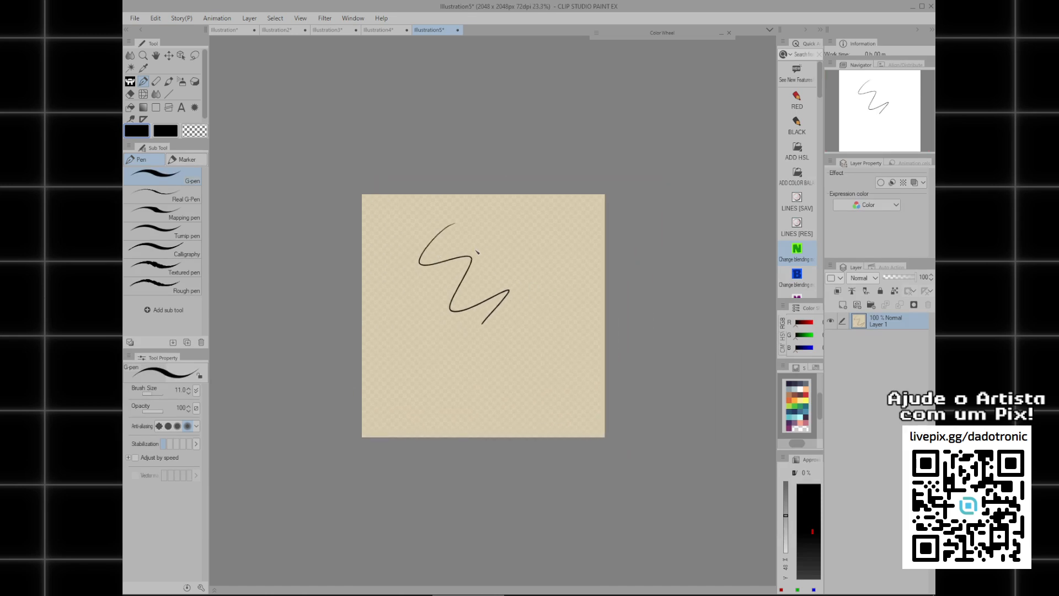
{"action": "key", "text": "ctrl+z"}
Set the brush size to 12 and draw a large round face with two vertical eye strokes and a curved smile.
{"action": "key", "text": "bracketright"}
{"action": "mouse_move", "coordinate": [483, 221]}
{"action": "left_mouse_down"}
{"action": "mouse_move", "coordinate": [493, 399]}
{"action": "mouse_move", "coordinate": [447, 224]}
{"action": "mouse_move", "coordinate": [539, 362]}
{"action": "mouse_move", "coordinate": [466, 221]}
{"action": "mouse_move", "coordinate": [402, 293]}
{"action": "mouse_move", "coordinate": [477, 221]}
{"action": "left_mouse_up"}
{"action": "key", "text": "ctrl+z"}
{"action": "key", "text": "ctrl+z"}
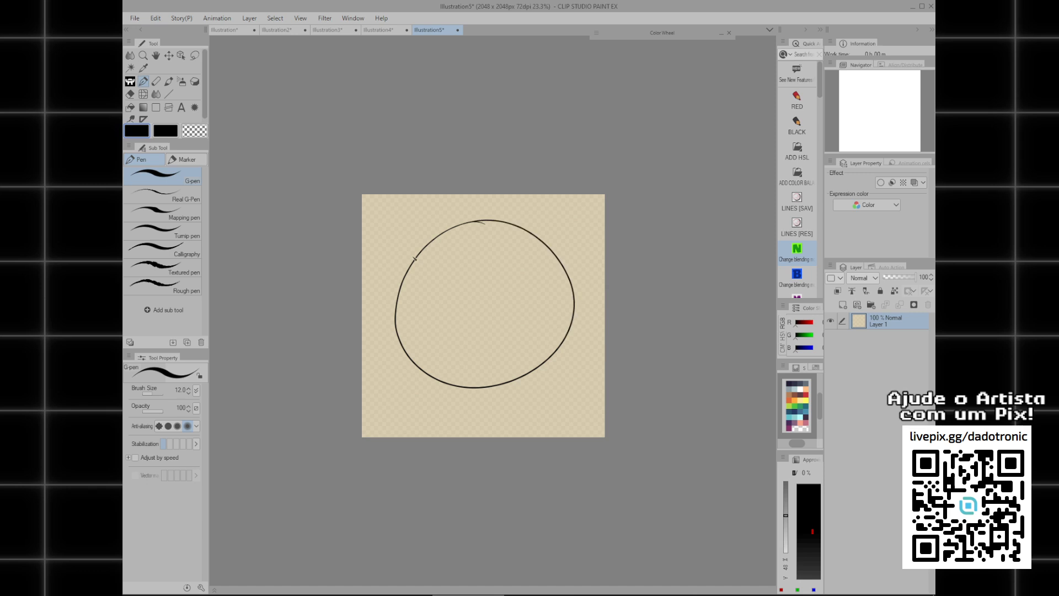
{"action": "left_click_drag", "start_coordinate": [461, 260], "coordinate": [460, 282]}
{"action": "left_click_drag", "start_coordinate": [500, 258], "coordinate": [500, 284]}
{"action": "left_click_drag", "start_coordinate": [444, 331], "coordinate": [514, 325]}
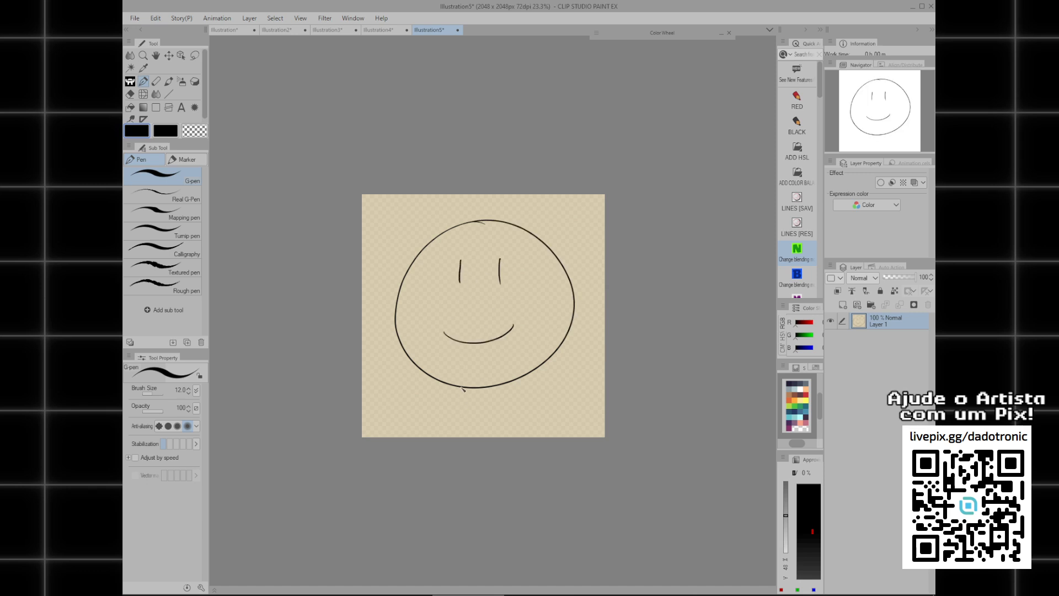
Add small legs and round glasses to the face, and replace its smile with a straight horizontal mouth.
{"action": "left_click_drag", "start_coordinate": [461, 384], "coordinate": [505, 380]}
{"action": "mouse_move", "coordinate": [433, 278]}
{"action": "left_mouse_down"}
{"action": "mouse_move", "coordinate": [442, 255]}
{"action": "mouse_move", "coordinate": [484, 254]}
{"action": "left_mouse_up"}
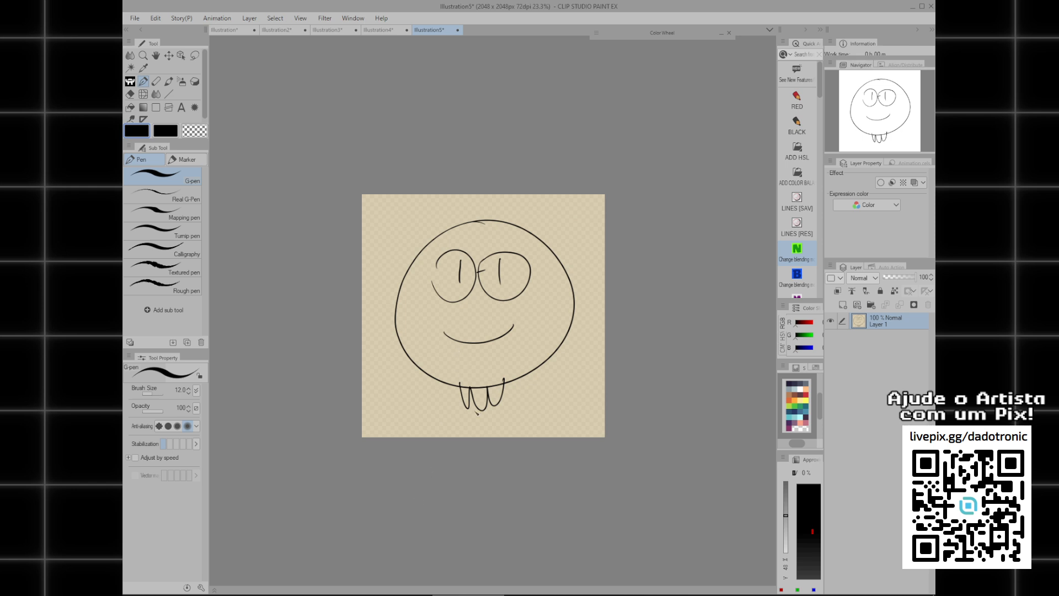
{"action": "key", "text": "e"}
{"action": "mouse_move", "coordinate": [440, 333]}
{"action": "left_mouse_down"}
{"action": "mouse_move", "coordinate": [503, 325]}
{"action": "mouse_move", "coordinate": [514, 334]}
{"action": "left_mouse_up"}
{"action": "key", "text": "p"}
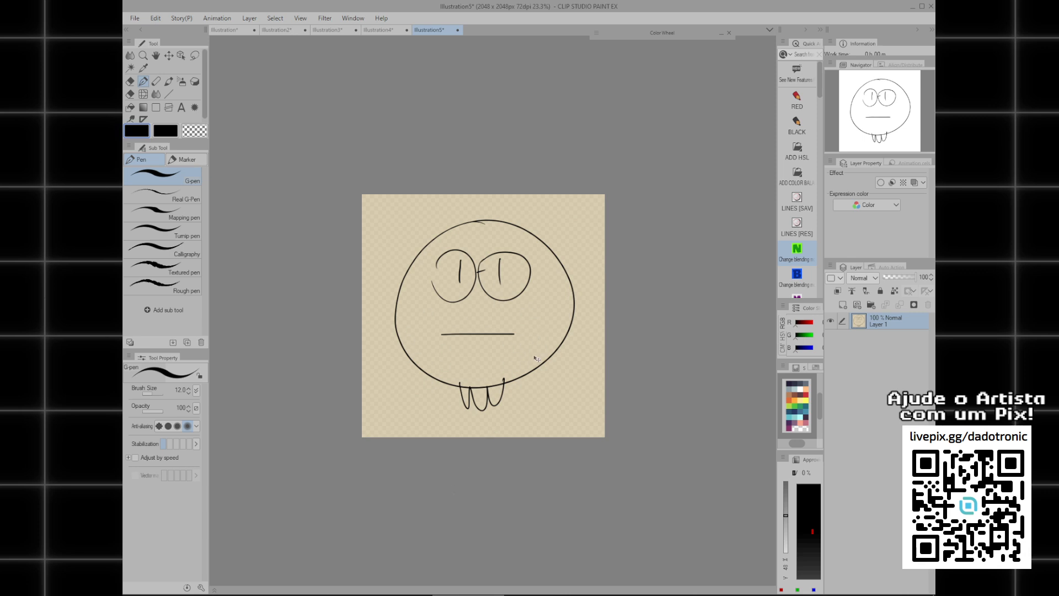
Create a comic page with the A4 Color (350dpi) preset and paste two copies of the face onto it.
{"action": "key", "text": "ctrl+n"}
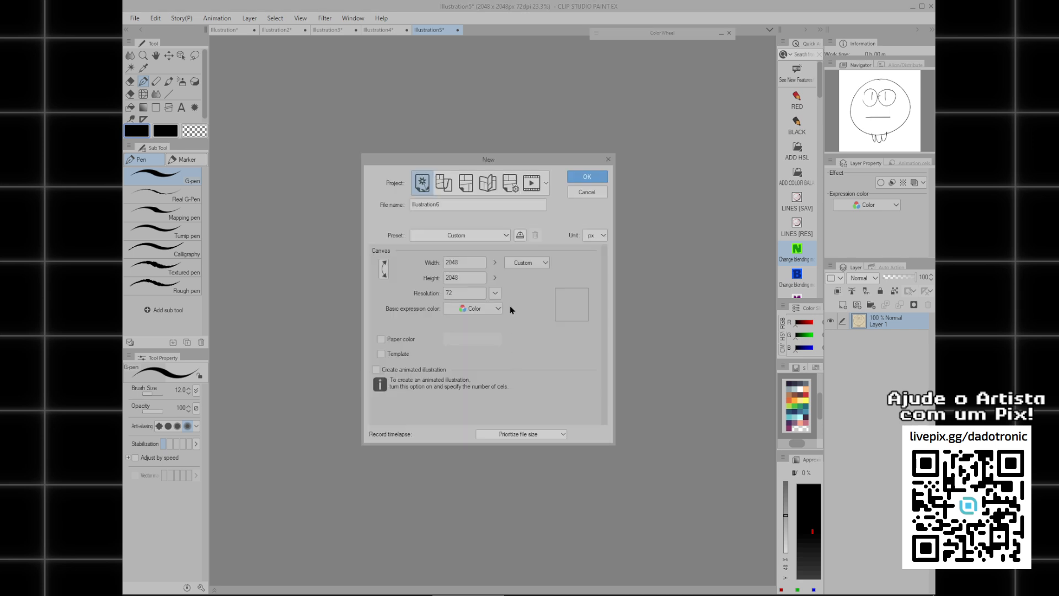
{"action": "left_click", "coordinate": [795, 176]}
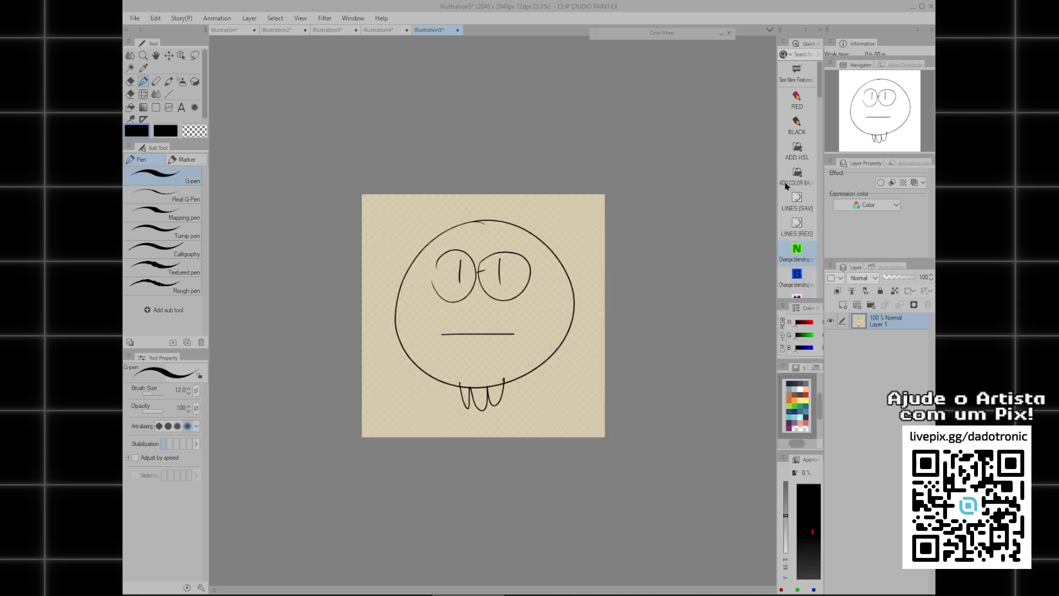
{"action": "key", "text": "ctrl+v"}
{"action": "mouse_move", "coordinate": [441, 205]}
{"action": "left_mouse_down"}
{"action": "mouse_move", "coordinate": [467, 277]}
{"action": "mouse_move", "coordinate": [494, 283]}
{"action": "mouse_move", "coordinate": [483, 271]}
{"action": "mouse_move", "coordinate": [475, 283]}
{"action": "mouse_move", "coordinate": [456, 251]}
{"action": "mouse_move", "coordinate": [466, 242]}
{"action": "mouse_move", "coordinate": [523, 431]}
{"action": "mouse_move", "coordinate": [545, 445]}
{"action": "left_mouse_up"}
{"action": "key", "text": "ctrl+c"}
{"action": "key", "text": "ctrl+v"}
Replace the straight mouth of the lower face on the comic page with a curved smile.
{"action": "key", "text": "e"}
{"action": "left_click_drag", "start_coordinate": [487, 408], "coordinate": [555, 403]}
{"action": "key", "text": "p"}
{"action": "left_click_drag", "start_coordinate": [481, 397], "coordinate": [554, 397]}
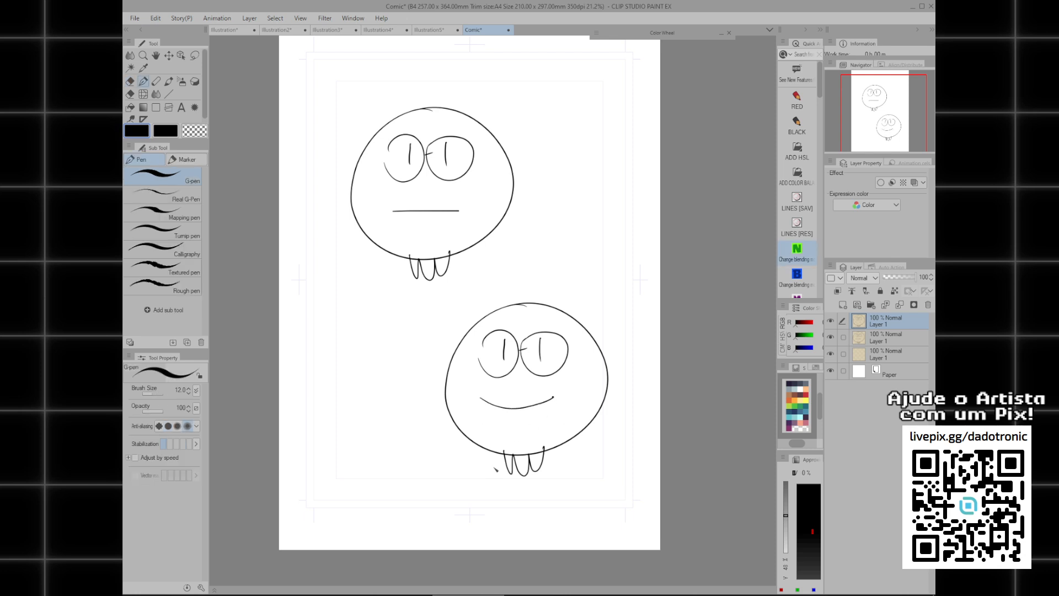
{"action": "mouse_move", "coordinate": [461, 276]}
{"action": "left_mouse_down"}
{"action": "mouse_move", "coordinate": [459, 307]}
{"action": "mouse_move", "coordinate": [452, 298]}
{"action": "left_mouse_up"}
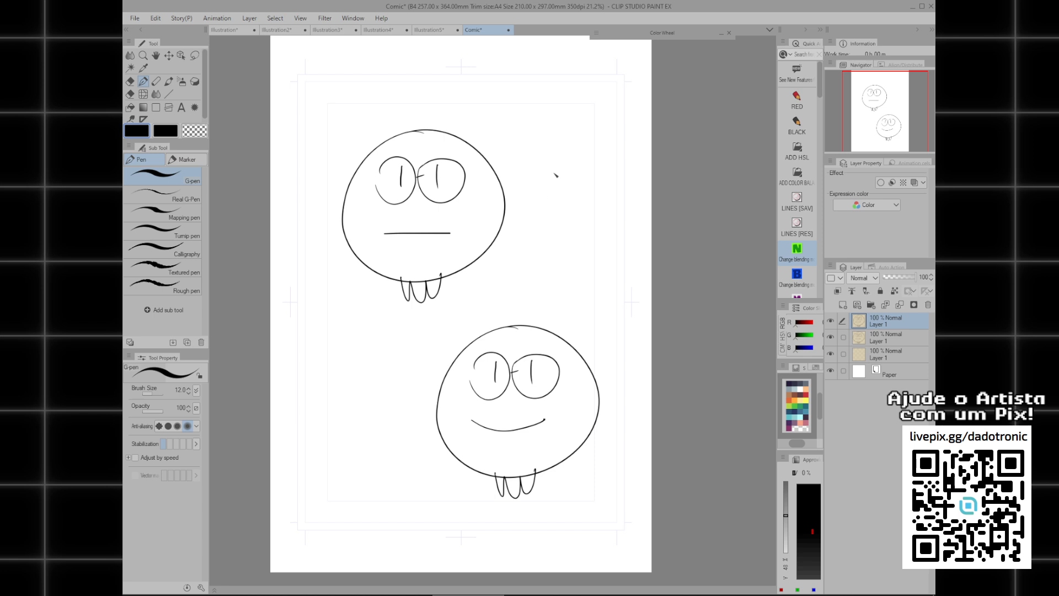
{"action": "scroll", "coordinate": [501, 204], "scroll_direction": "down", "scroll_amount": 1}
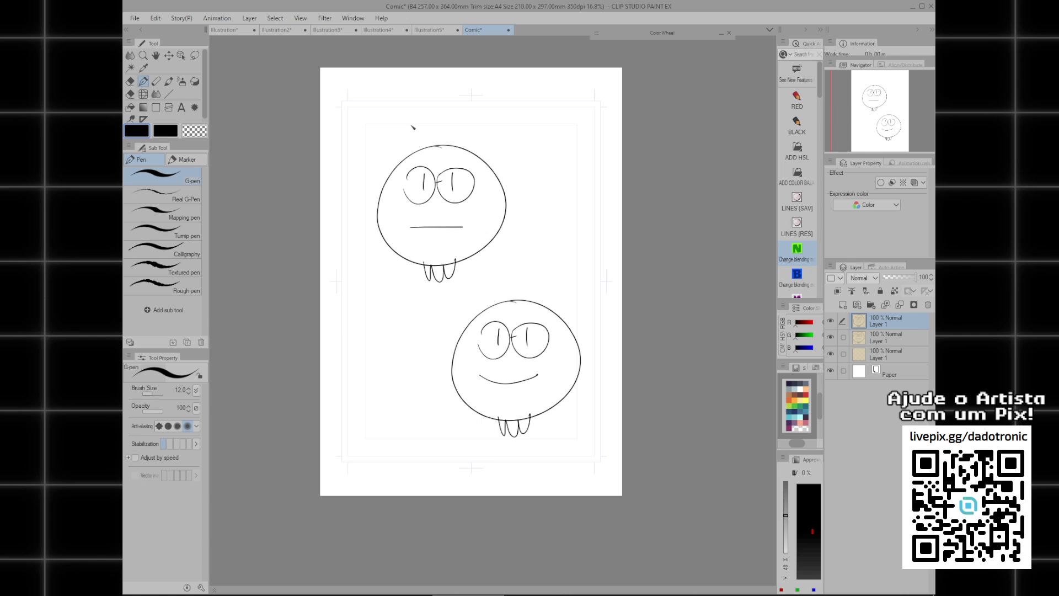
Close the comic page without saving it and clear the face from the 2048 px illustration.
{"action": "key", "text": "ctrl+w"}
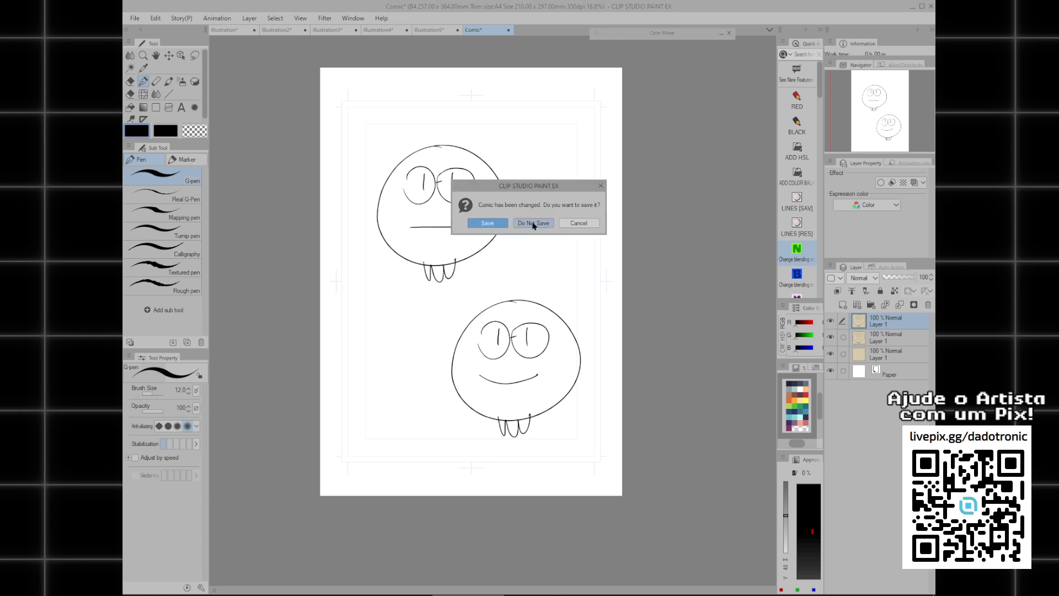
{"action": "left_click", "coordinate": [533, 226]}
{"action": "key", "text": "Delete"}
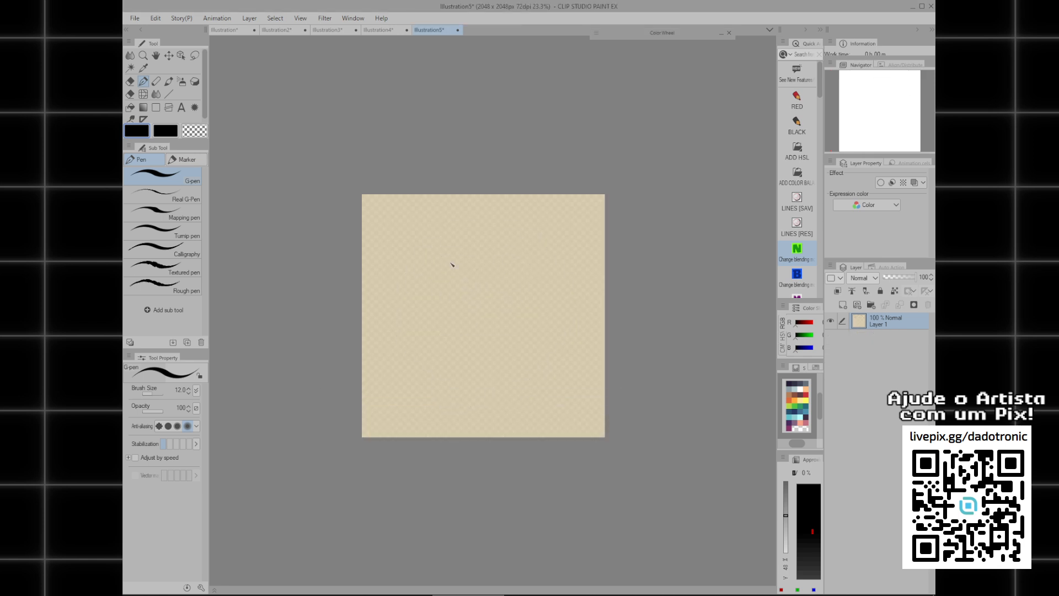
Increase the G-pen brush size to 250 and draw a thick wavy stroke across the upper part of the canvas.
{"action": "scroll", "coordinate": [464, 262], "scroll_direction": "up", "scroll_amount": 3}
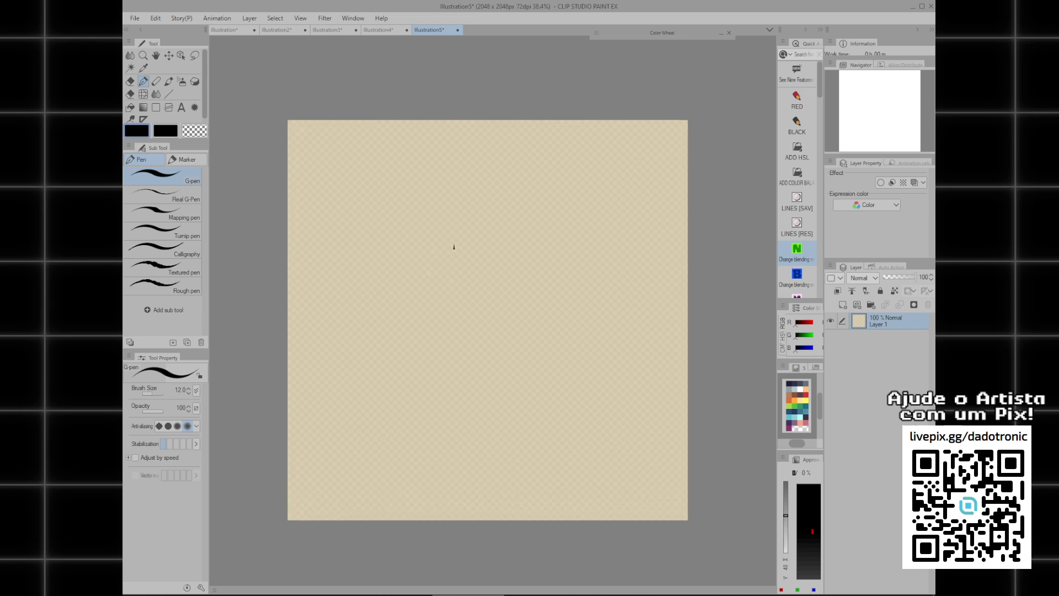
{"action": "mouse_move", "coordinate": [452, 187]}
{"action": "left_mouse_down"}
{"action": "mouse_move", "coordinate": [402, 246]}
{"action": "mouse_move", "coordinate": [573, 213]}
{"action": "mouse_move", "coordinate": [439, 182]}
{"action": "mouse_move", "coordinate": [494, 385]}
{"action": "mouse_move", "coordinate": [464, 183]}
{"action": "left_mouse_up"}
{"action": "key", "text": "ctrl+z"}
{"action": "key", "text": "]"}
{"action": "key", "text": "]"}
{"action": "key", "text": "]"}
{"action": "key", "text": "ctrl+z"}
{"action": "key", "text": "]"}
{"action": "key", "text": "]"}
{"action": "key", "text": "]"}
{"action": "key", "text": "]"}
{"action": "mouse_move", "coordinate": [318, 224]}
{"action": "left_mouse_down"}
{"action": "mouse_move", "coordinate": [493, 207]}
{"action": "mouse_move", "coordinate": [613, 220]}
{"action": "left_mouse_up"}
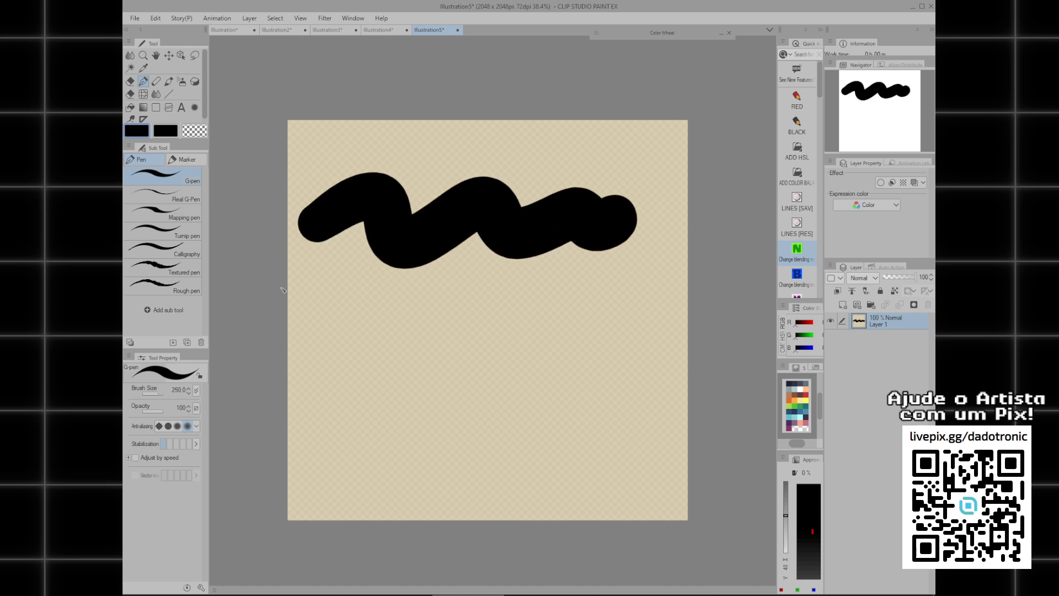
Draw a thick wavy stroke with the Textured pen below the G-pen stroke.
{"action": "left_click", "coordinate": [165, 269]}
{"action": "left_click_drag", "start_coordinate": [330, 326], "coordinate": [482, 329]}
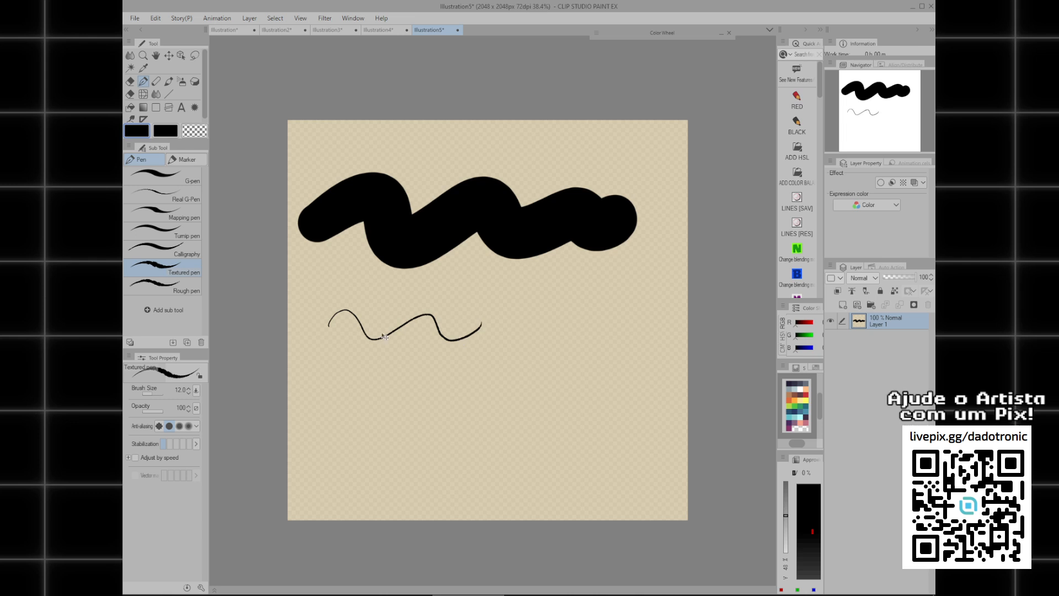
{"action": "key", "text": "ctrl+z"}
{"action": "mouse_move", "coordinate": [312, 348]}
{"action": "left_mouse_down"}
{"action": "mouse_move", "coordinate": [452, 319]}
{"action": "mouse_move", "coordinate": [629, 317]}
{"action": "mouse_move", "coordinate": [614, 329]}
{"action": "left_mouse_up"}
Paint a blurred wavy stroke with the Soft airbrush at brush size 236.8 below the other two strokes.
{"action": "key", "text": "b"}
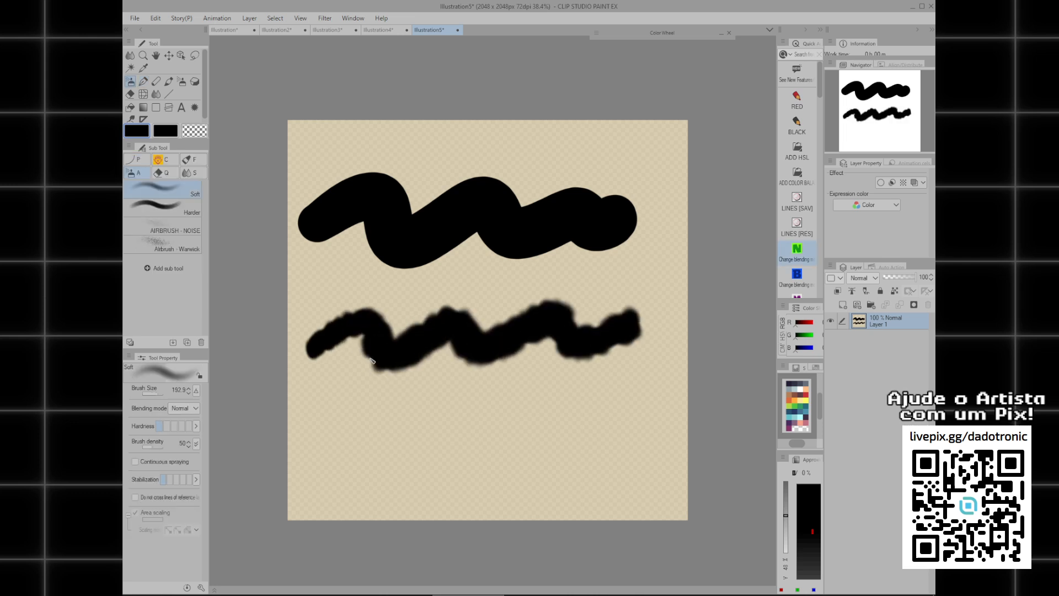
{"action": "mouse_move", "coordinate": [334, 397]}
{"action": "left_mouse_down"}
{"action": "mouse_move", "coordinate": [361, 403]}
{"action": "mouse_move", "coordinate": [380, 444]}
{"action": "mouse_move", "coordinate": [546, 430]}
{"action": "mouse_move", "coordinate": [645, 432]}
{"action": "left_mouse_up"}
{"action": "mouse_move", "coordinate": [602, 389]}
{"action": "left_mouse_down"}
{"action": "mouse_move", "coordinate": [612, 382]}
{"action": "mouse_move", "coordinate": [577, 363]}
{"action": "left_mouse_up"}
{"action": "key", "text": "ctrl+z"}
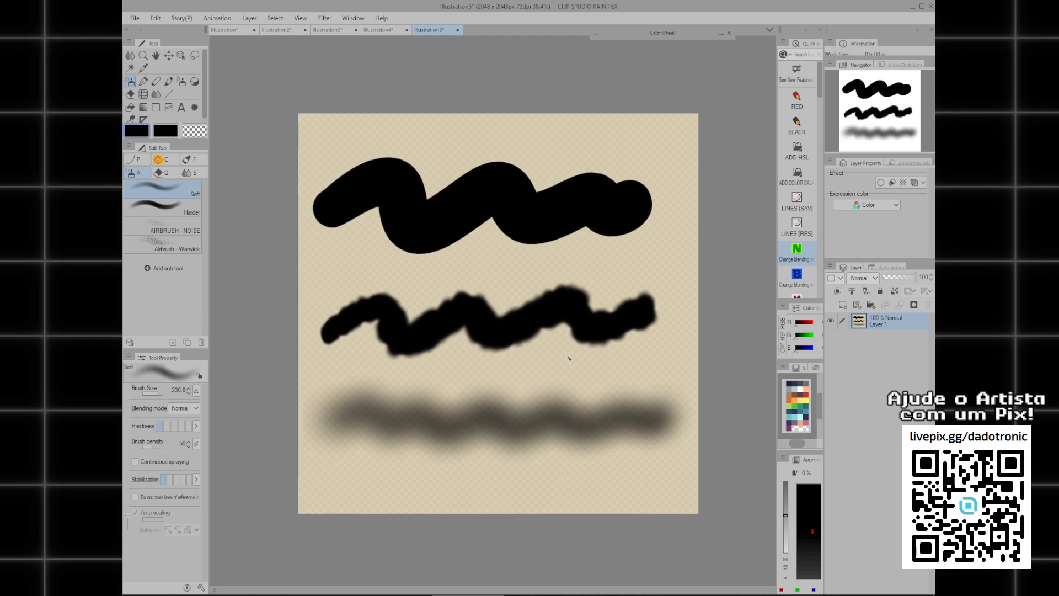
Set the layer's expression color to Monochrome.
{"action": "left_click", "coordinate": [877, 211]}
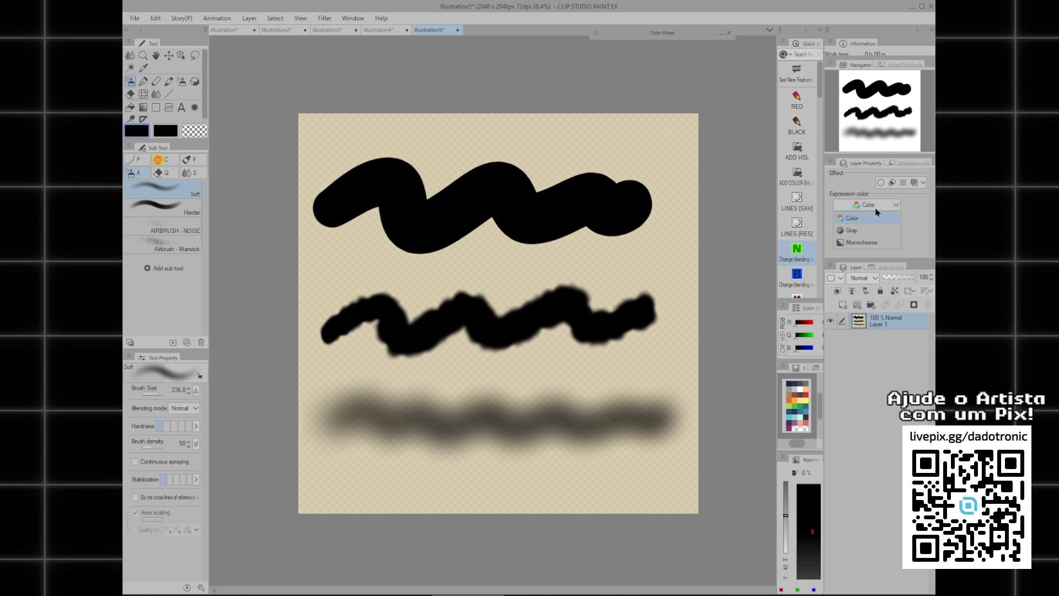
{"action": "left_click", "coordinate": [859, 243]}
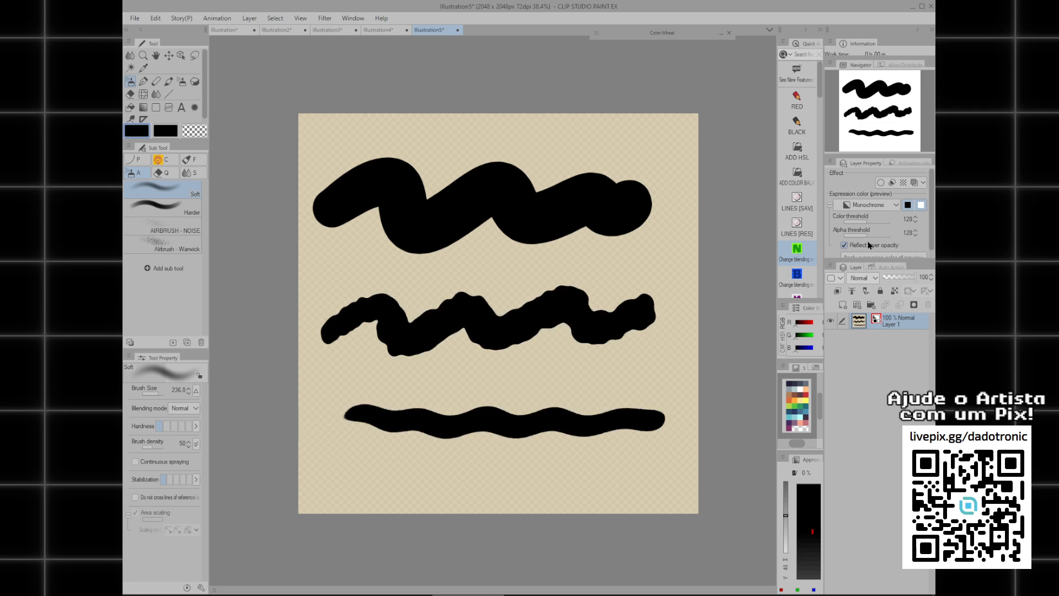
Examine the pixel edges of the monochrome airbrush stroke up close and compare them with the other strokes.
{"action": "scroll", "coordinate": [476, 342], "scroll_direction": "up", "scroll_amount": 4}
{"action": "left_click_drag", "start_coordinate": [459, 442], "coordinate": [636, 282]}
{"action": "left_click_drag", "start_coordinate": [424, 303], "coordinate": [467, 277]}
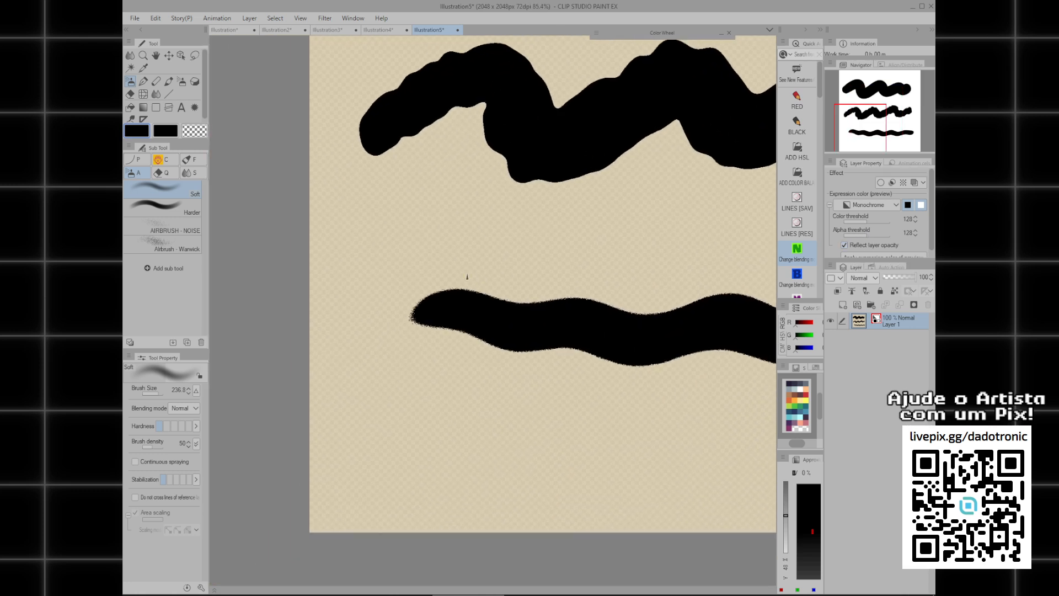
{"action": "scroll", "coordinate": [446, 325], "scroll_direction": "up", "scroll_amount": 6}
{"action": "left_click_drag", "start_coordinate": [390, 252], "coordinate": [417, 350]}
{"action": "scroll", "coordinate": [400, 305], "scroll_direction": "down", "scroll_amount": 2}
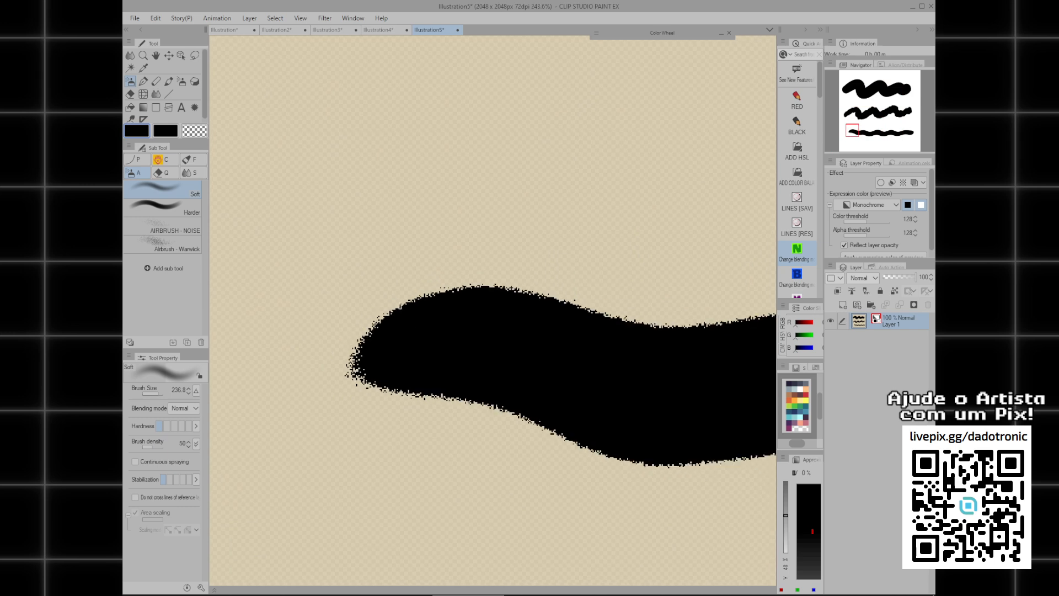
{"action": "left_click_drag", "start_coordinate": [460, 183], "coordinate": [425, 298]}
{"action": "left_click_drag", "start_coordinate": [516, 140], "coordinate": [444, 333]}
{"action": "scroll", "coordinate": [445, 332], "scroll_direction": "down", "scroll_amount": 7}
{"action": "scroll", "coordinate": [419, 303], "scroll_direction": "up", "scroll_amount": 6}
{"action": "mouse_move", "coordinate": [430, 251]}
{"action": "left_mouse_down"}
{"action": "mouse_move", "coordinate": [414, 301]}
{"action": "mouse_move", "coordinate": [418, 268]}
{"action": "mouse_move", "coordinate": [428, 268]}
{"action": "left_mouse_up"}
{"action": "scroll", "coordinate": [383, 279], "scroll_direction": "up", "scroll_amount": 2}
{"action": "scroll", "coordinate": [419, 284], "scroll_direction": "down", "scroll_amount": 9}
{"action": "left_click_drag", "start_coordinate": [524, 367], "coordinate": [494, 423]}
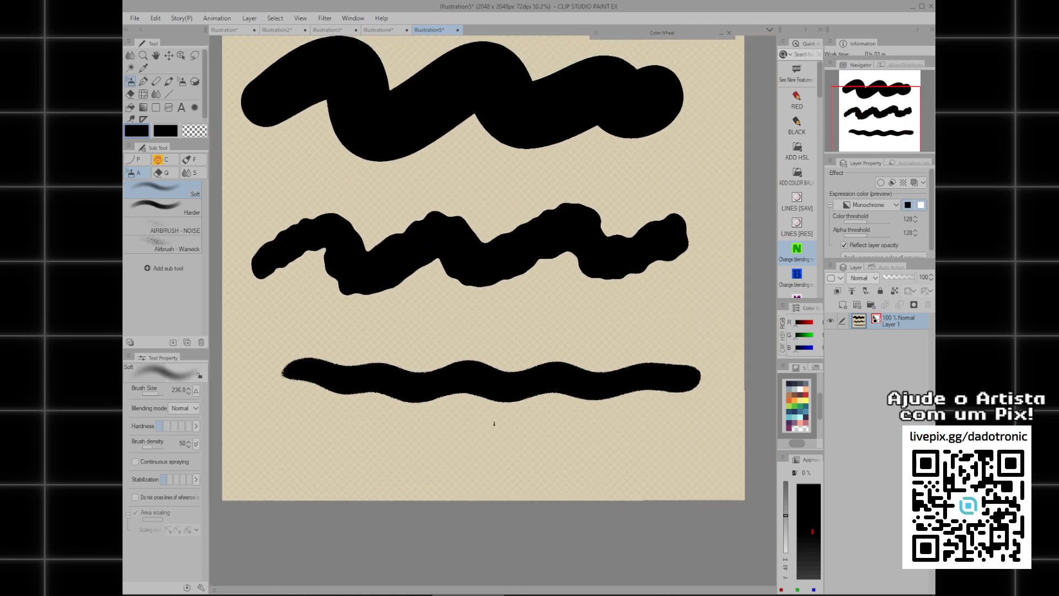
{"action": "left_click_drag", "start_coordinate": [504, 307], "coordinate": [540, 241]}
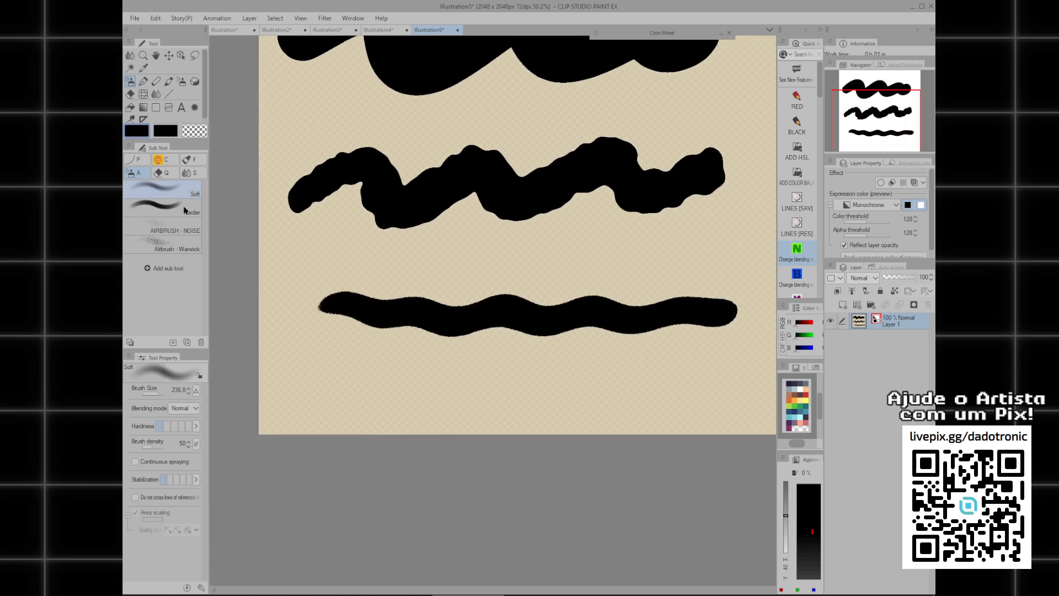
Paint overlapping Soft airbrush strokes below and over the lowest stroke, merging them into irregular black blobs.
{"action": "left_click_drag", "start_coordinate": [403, 389], "coordinate": [462, 381]}
{"action": "key", "text": "ctrl+z"}
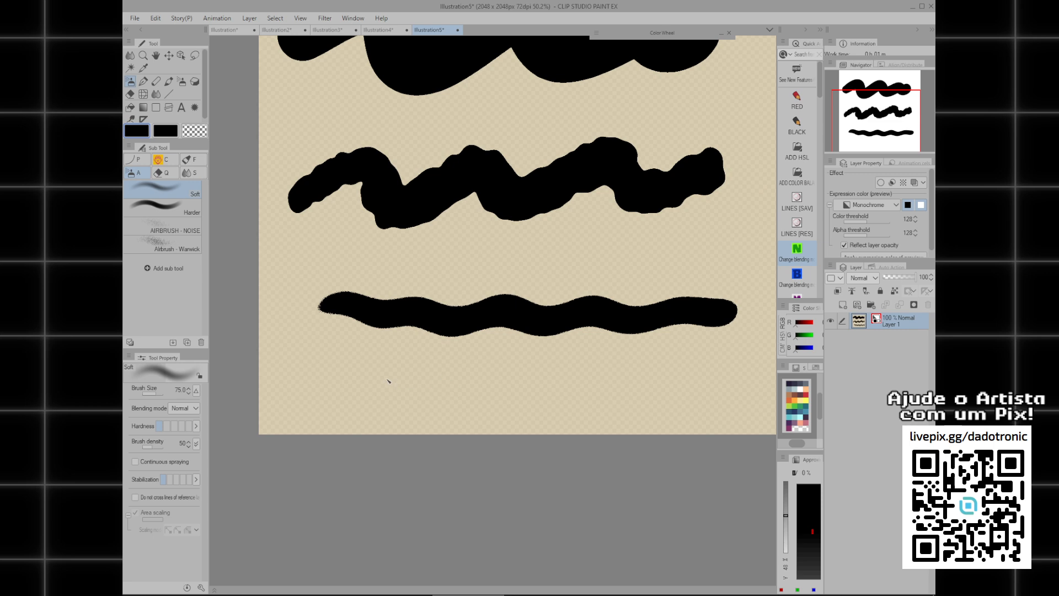
{"action": "mouse_move", "coordinate": [380, 379]}
{"action": "left_mouse_down"}
{"action": "mouse_move", "coordinate": [473, 386]}
{"action": "mouse_move", "coordinate": [603, 368]}
{"action": "mouse_move", "coordinate": [536, 373]}
{"action": "mouse_move", "coordinate": [581, 409]}
{"action": "mouse_move", "coordinate": [651, 368]}
{"action": "mouse_move", "coordinate": [655, 332]}
{"action": "mouse_move", "coordinate": [692, 305]}
{"action": "mouse_move", "coordinate": [655, 268]}
{"action": "mouse_move", "coordinate": [600, 315]}
{"action": "mouse_move", "coordinate": [585, 272]}
{"action": "mouse_move", "coordinate": [523, 286]}
{"action": "mouse_move", "coordinate": [589, 292]}
{"action": "mouse_move", "coordinate": [548, 278]}
{"action": "mouse_move", "coordinate": [567, 277]}
{"action": "mouse_move", "coordinate": [458, 300]}
{"action": "mouse_move", "coordinate": [556, 298]}
{"action": "mouse_move", "coordinate": [588, 319]}
{"action": "mouse_move", "coordinate": [618, 364]}
{"action": "mouse_move", "coordinate": [688, 381]}
{"action": "mouse_move", "coordinate": [675, 346]}
{"action": "mouse_move", "coordinate": [719, 386]}
{"action": "mouse_move", "coordinate": [669, 390]}
{"action": "mouse_move", "coordinate": [703, 371]}
{"action": "mouse_move", "coordinate": [586, 370]}
{"action": "left_mouse_up"}
{"action": "mouse_move", "coordinate": [544, 345]}
{"action": "left_mouse_down"}
{"action": "mouse_move", "coordinate": [568, 343]}
{"action": "mouse_move", "coordinate": [539, 254]}
{"action": "mouse_move", "coordinate": [403, 295]}
{"action": "left_mouse_up"}
{"action": "scroll", "coordinate": [505, 291], "scroll_direction": "down", "scroll_amount": 4}
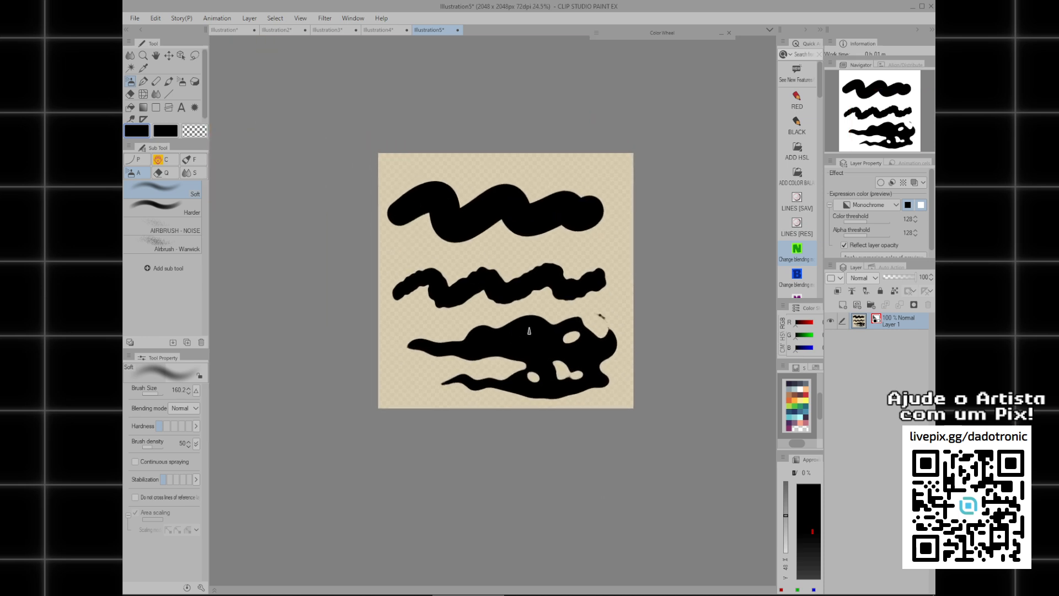
Switch the layer's expression color to Color to compare the soft strokes, and return it to Monochrome.
{"action": "left_click", "coordinate": [869, 204]}
{"action": "left_click", "coordinate": [864, 219]}
{"action": "scroll", "coordinate": [552, 357], "scroll_direction": "up", "scroll_amount": 2}
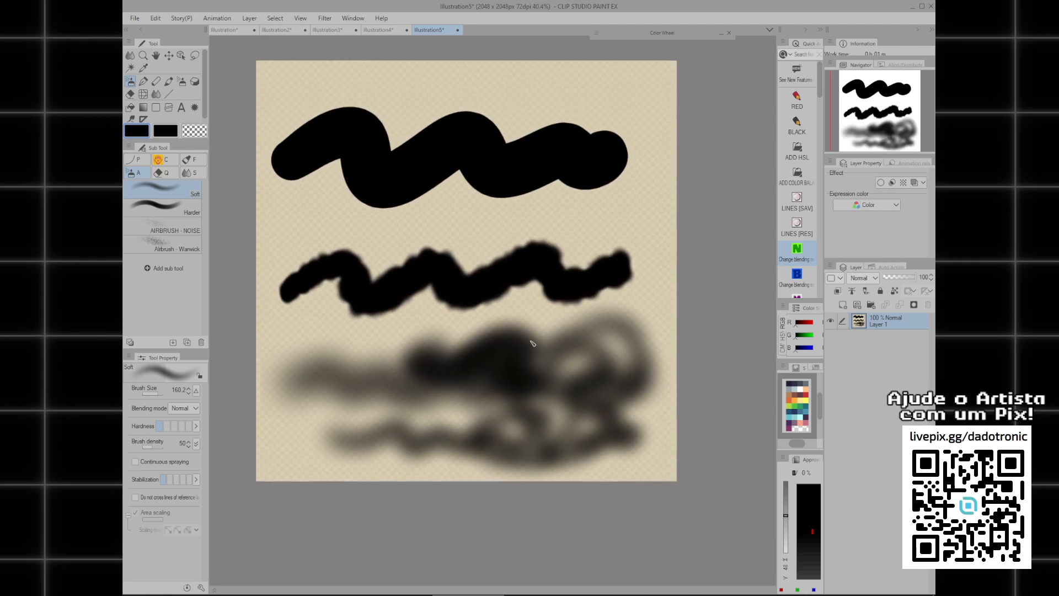
{"action": "scroll", "coordinate": [574, 353], "scroll_direction": "up", "scroll_amount": 3}
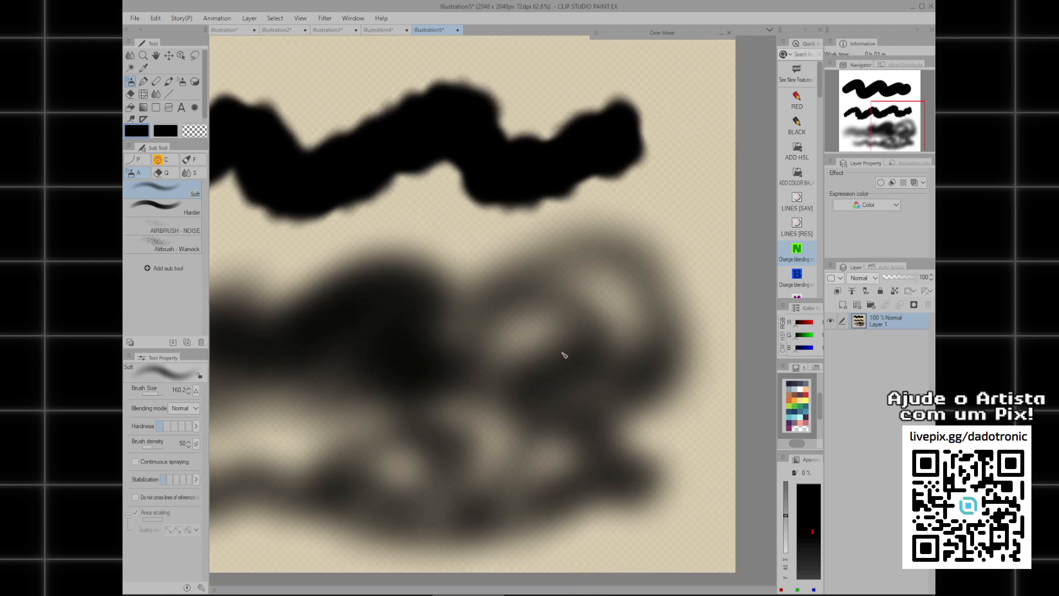
{"action": "scroll", "coordinate": [554, 329], "scroll_direction": "down", "scroll_amount": 4}
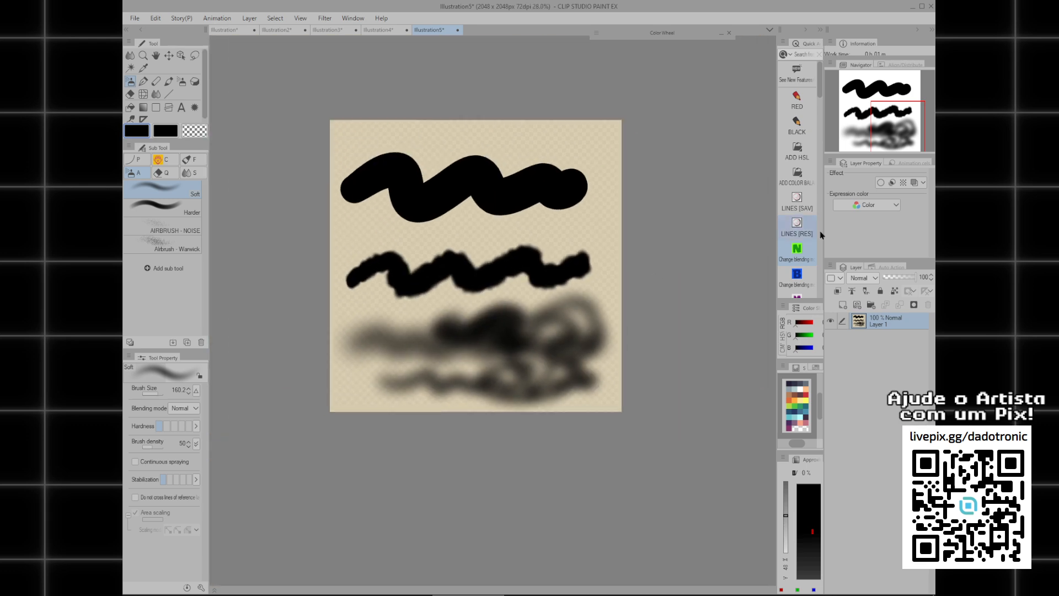
{"action": "left_click", "coordinate": [810, 231]}
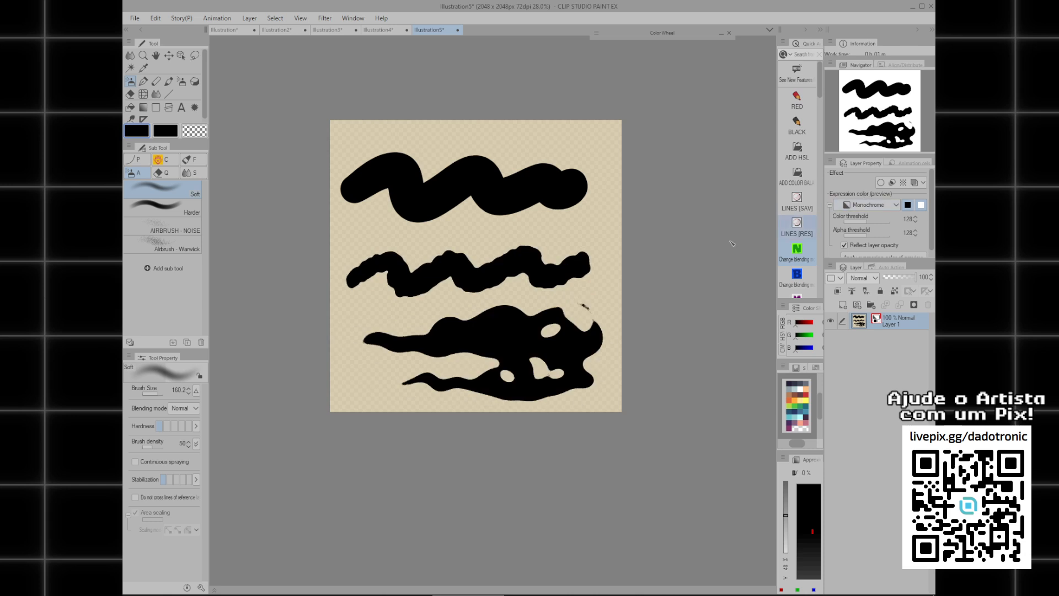
{"action": "left_click_drag", "start_coordinate": [606, 315], "coordinate": [618, 351]}
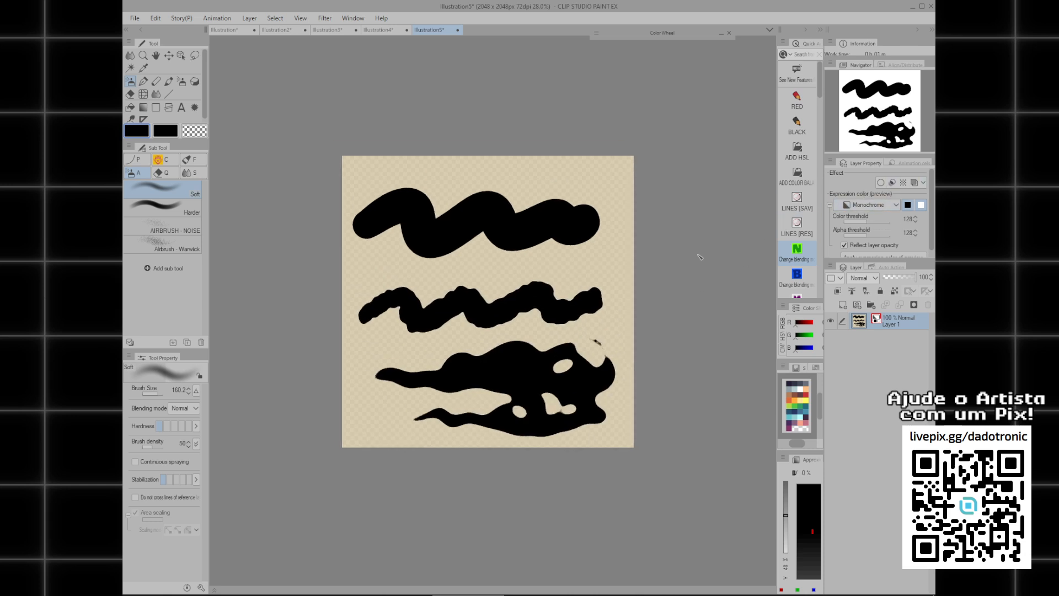
Create a 2048 × 2048 px illustration at resolution 72 with Monochrome as the basic expression color.
{"action": "key", "text": "ctrl+n"}
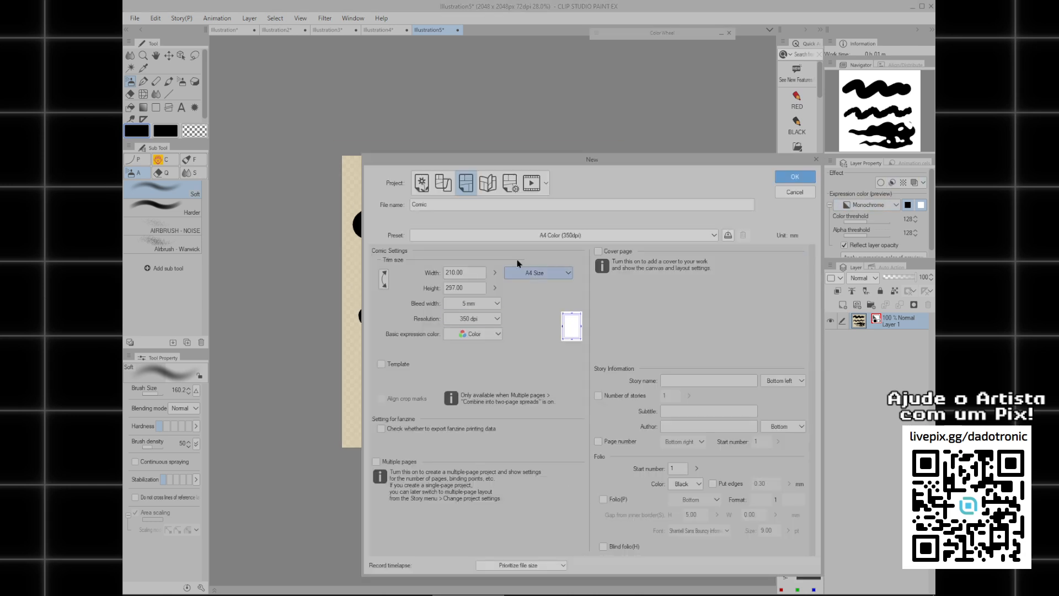
{"action": "left_click_drag", "start_coordinate": [542, 165], "coordinate": [522, 150]}
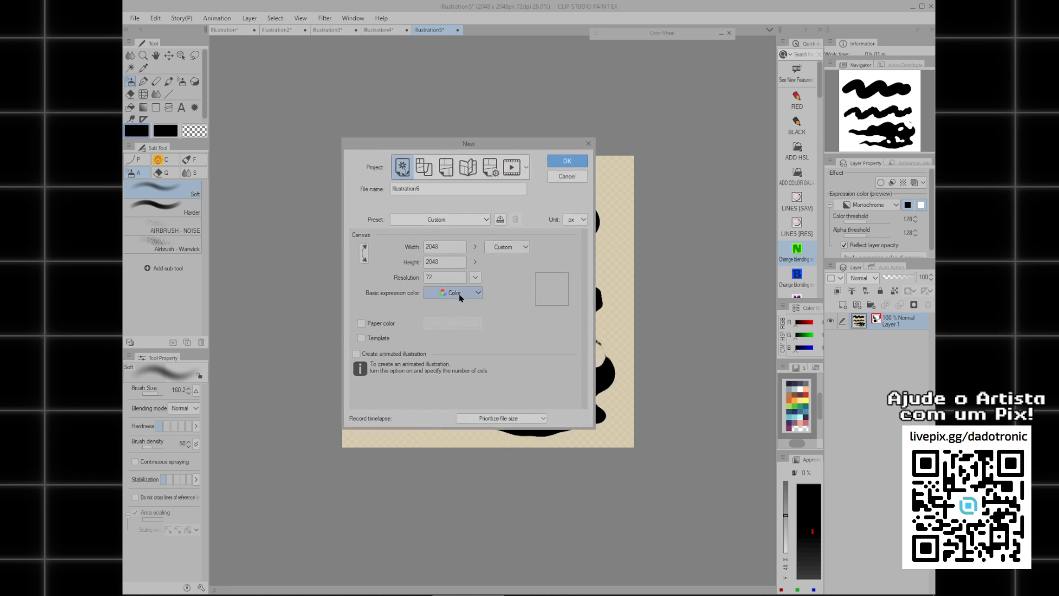
{"action": "left_click", "coordinate": [461, 293]}
{"action": "left_click", "coordinate": [452, 331]}
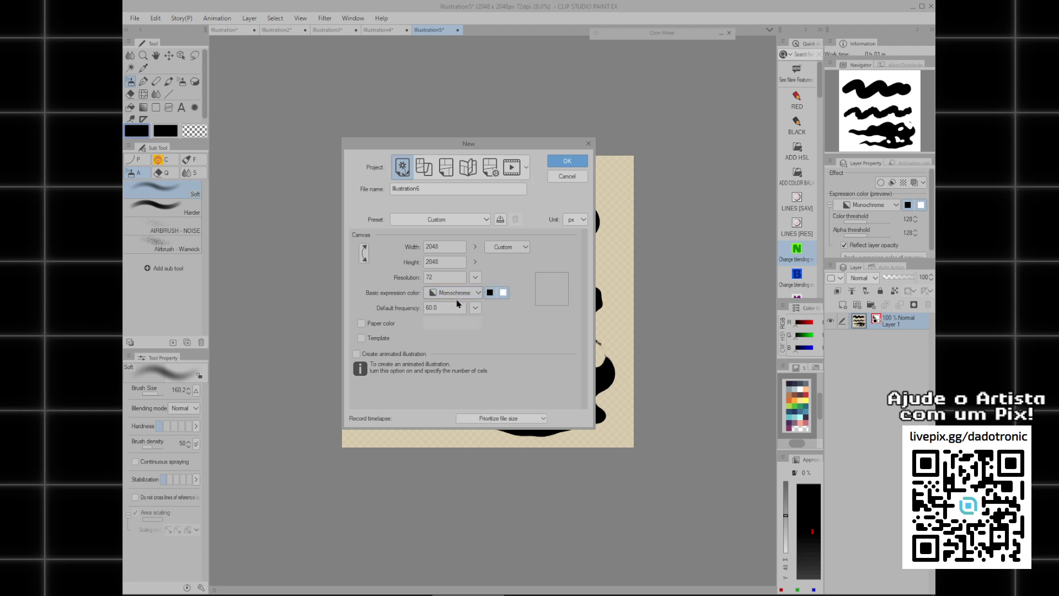
{"action": "left_click", "coordinate": [568, 162]}
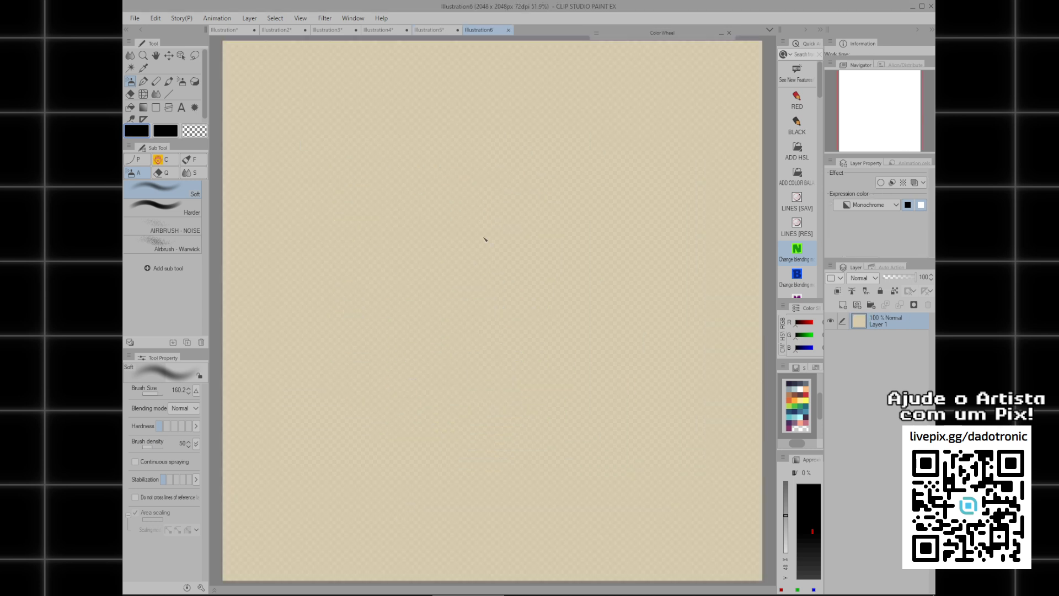
Paint a zigzag Soft airbrush stroke at brush size 75 on the upper middle of the canvas.
{"action": "mouse_move", "coordinate": [486, 157]}
{"action": "left_mouse_down"}
{"action": "mouse_move", "coordinate": [496, 336]}
{"action": "mouse_move", "coordinate": [568, 362]}
{"action": "left_mouse_up"}
{"action": "key", "text": "ctrl+z"}
{"action": "left_click_drag", "start_coordinate": [484, 161], "coordinate": [503, 302]}
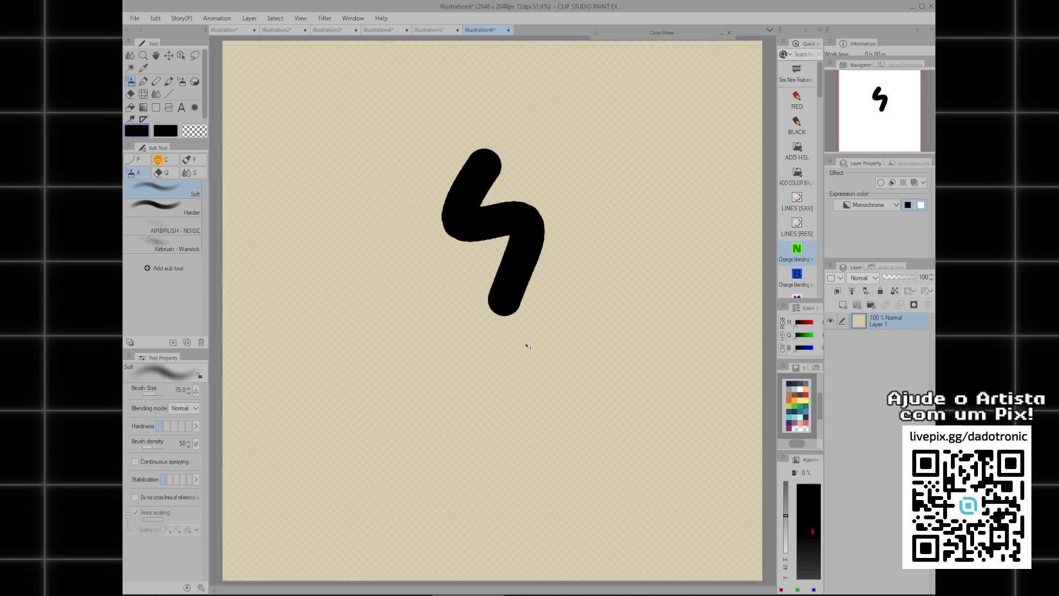
Review the basic expression color setting for a new canvas without creating one, and undo the airbrush stroke.
{"action": "key", "text": "ctrl+n"}
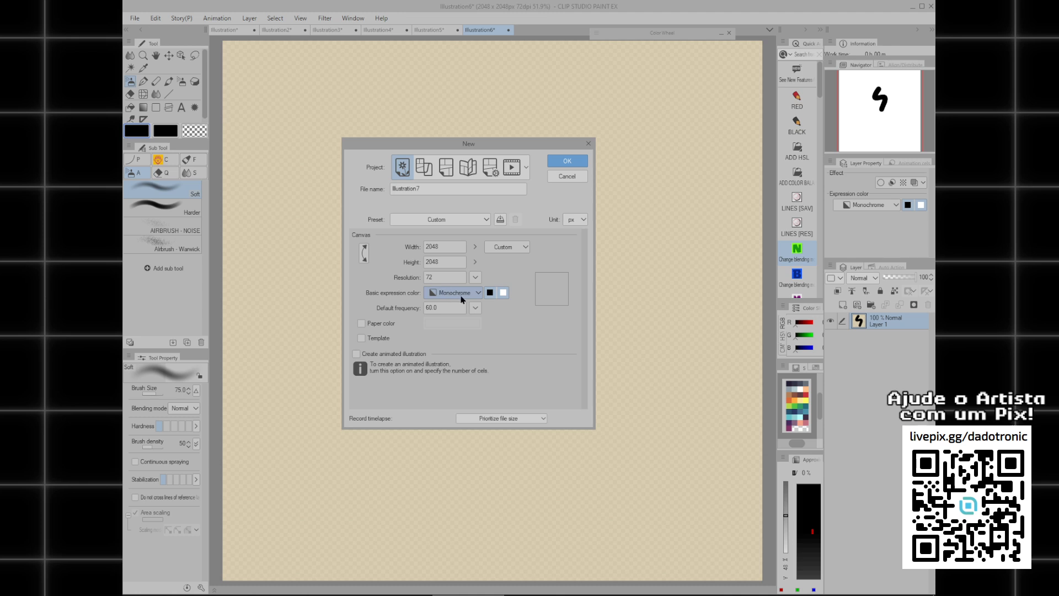
{"action": "left_click", "coordinate": [567, 176]}
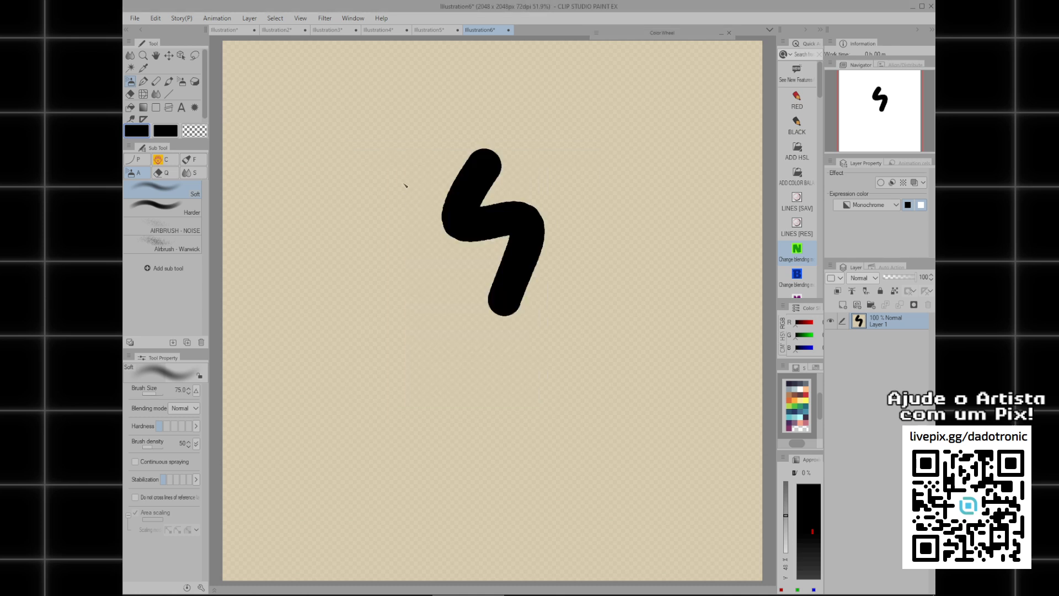
{"action": "key", "text": "ctrl+z"}
Paint a thick wavy stroke across the upper canvas with the INK_SOFTROUND brush at size 145.4.
{"action": "key", "text": "f"}
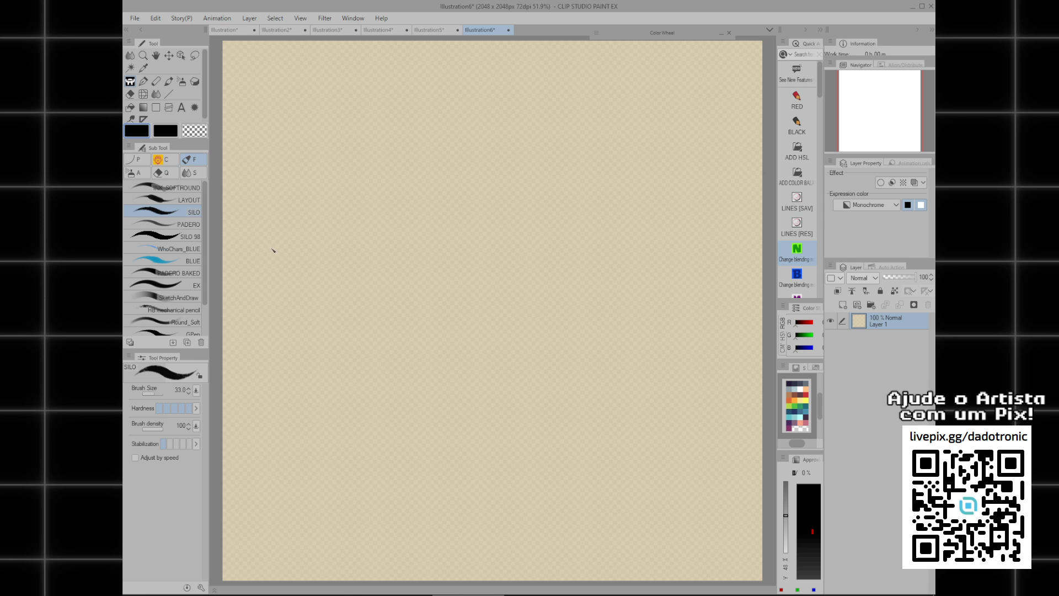
{"action": "left_click", "coordinate": [190, 189]}
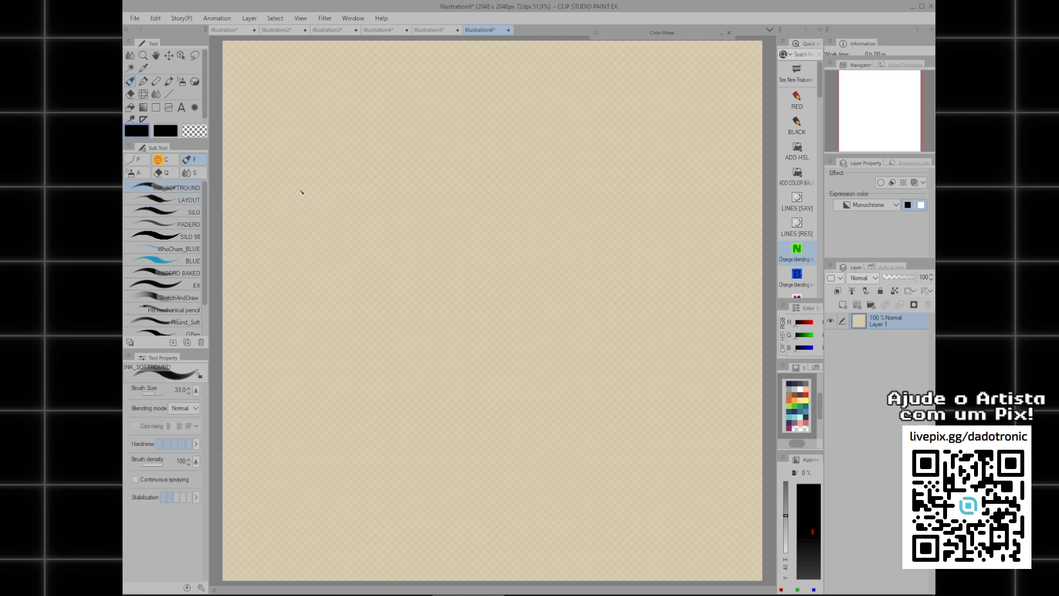
{"action": "mouse_move", "coordinate": [295, 196]}
{"action": "left_mouse_down"}
{"action": "mouse_move", "coordinate": [329, 179]}
{"action": "mouse_move", "coordinate": [545, 178]}
{"action": "mouse_move", "coordinate": [312, 193]}
{"action": "left_mouse_up"}
{"action": "key", "text": "ctrl+z"}
{"action": "mouse_move", "coordinate": [277, 180]}
{"action": "left_mouse_down"}
{"action": "mouse_move", "coordinate": [399, 155]}
{"action": "mouse_move", "coordinate": [574, 176]}
{"action": "mouse_move", "coordinate": [697, 163]}
{"action": "left_mouse_up"}
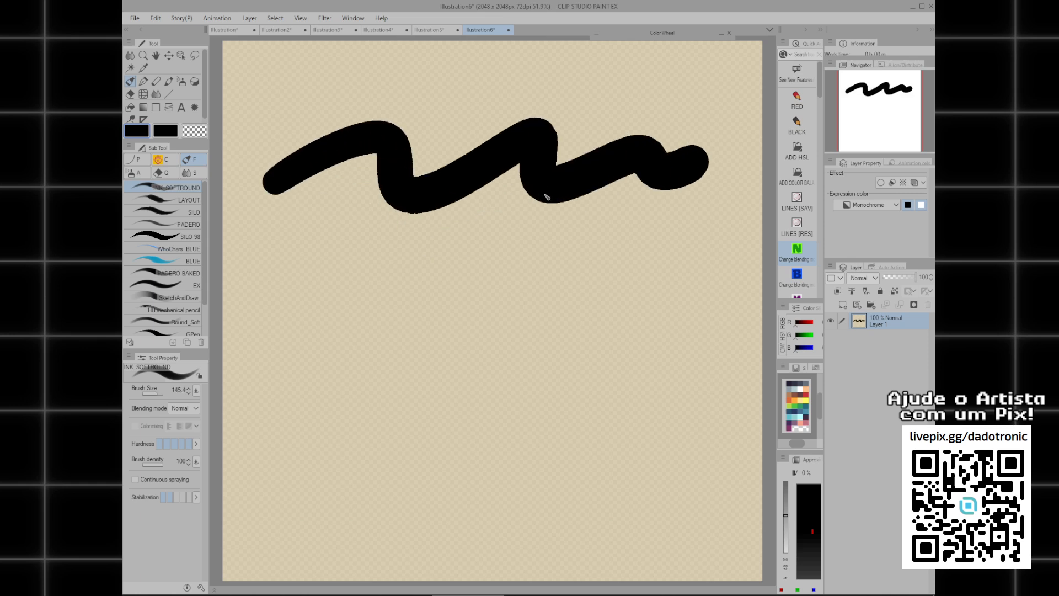
Draw a thin wavy line below the thick stroke with brush size 1 and compare both lines' edges up close.
{"action": "scroll", "coordinate": [477, 203], "scroll_direction": "down", "scroll_amount": 4}
{"action": "left_click_drag", "start_coordinate": [510, 226], "coordinate": [494, 265]}
{"action": "scroll", "coordinate": [530, 254], "scroll_direction": "down", "scroll_amount": 2}
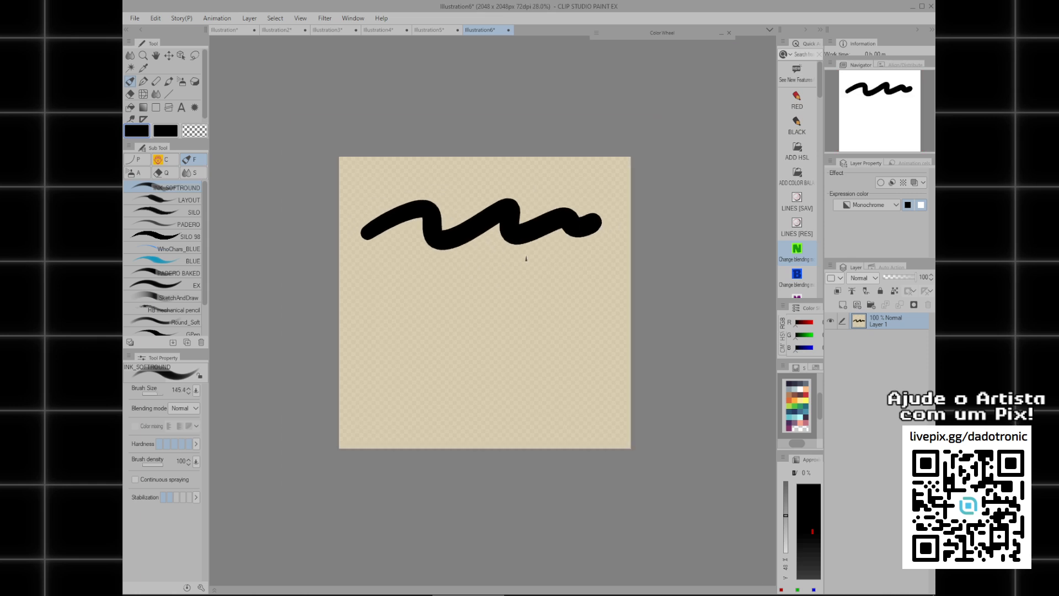
{"action": "scroll", "coordinate": [532, 260], "scroll_direction": "up", "scroll_amount": 2}
{"action": "scroll", "coordinate": [532, 263], "scroll_direction": "up", "scroll_amount": 1}
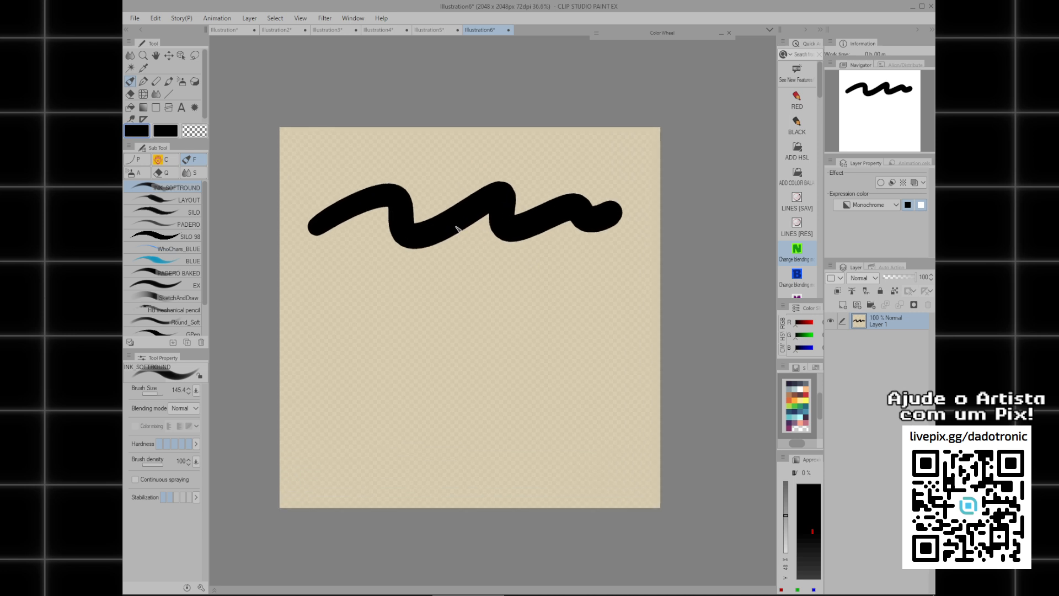
{"action": "scroll", "coordinate": [461, 219], "scroll_direction": "up", "scroll_amount": 2}
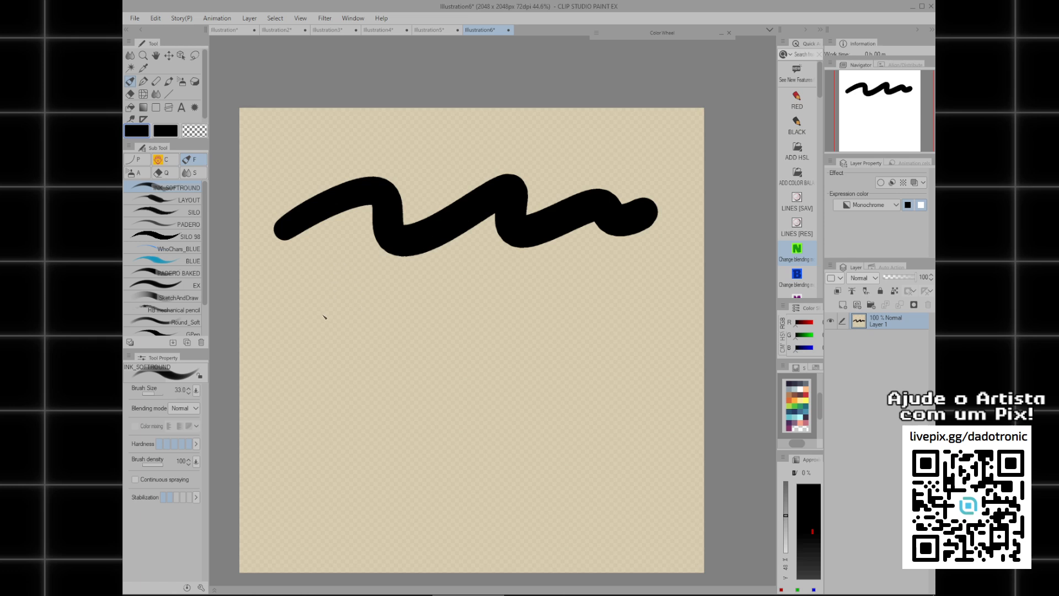
{"action": "key", "text": "bracketleft"}
{"action": "key", "text": "bracketleft"}
{"action": "key", "text": "bracketleft"}
{"action": "key", "text": "bracketleft"}
{"action": "key", "text": "bracketleft"}
{"action": "key", "text": "bracketleft"}
{"action": "key", "text": "bracketleft"}
{"action": "key", "text": "bracketleft"}
{"action": "key", "text": "bracketleft"}
{"action": "key", "text": "bracketleft"}
{"action": "key", "text": "bracketleft"}
{"action": "key", "text": "bracketleft"}
{"action": "key", "text": "bracketleft"}
{"action": "key", "text": "bracketleft"}
{"action": "key", "text": "bracketleft"}
{"action": "key", "text": "bracketleft"}
{"action": "key", "text": "bracketleft"}
{"action": "key", "text": "bracketleft"}
{"action": "key", "text": "bracketleft"}
{"action": "key", "text": "bracketleft"}
{"action": "left_click_drag", "start_coordinate": [327, 319], "coordinate": [582, 303]}
{"action": "scroll", "coordinate": [390, 329], "scroll_direction": "up", "scroll_amount": 10}
{"action": "scroll", "coordinate": [470, 370], "scroll_direction": "down", "scroll_amount": 10}
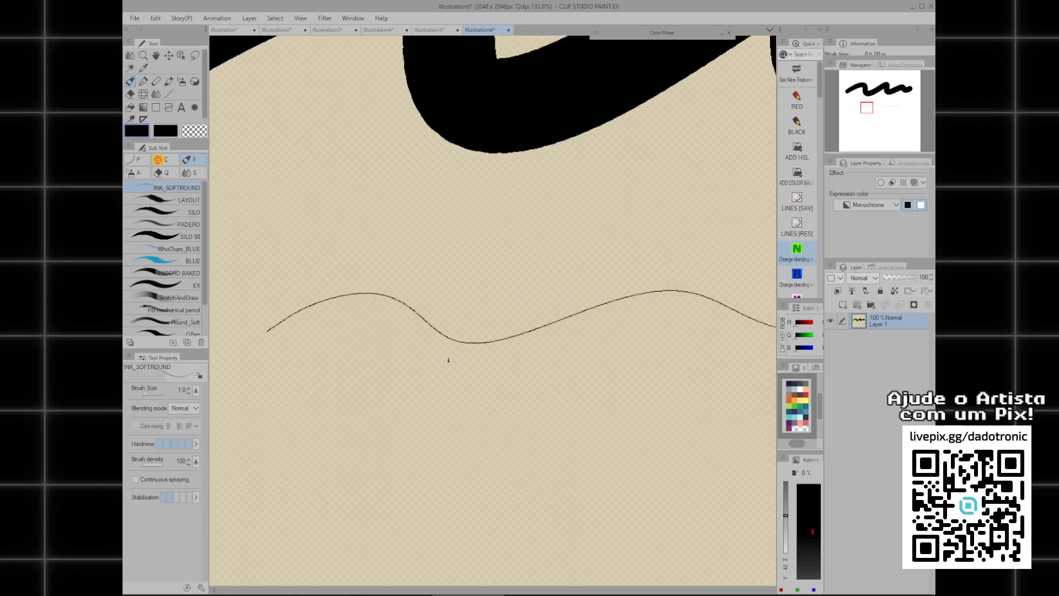
Clear the thick and thin strokes from the layer.
{"action": "left_click_drag", "start_coordinate": [548, 387], "coordinate": [496, 338]}
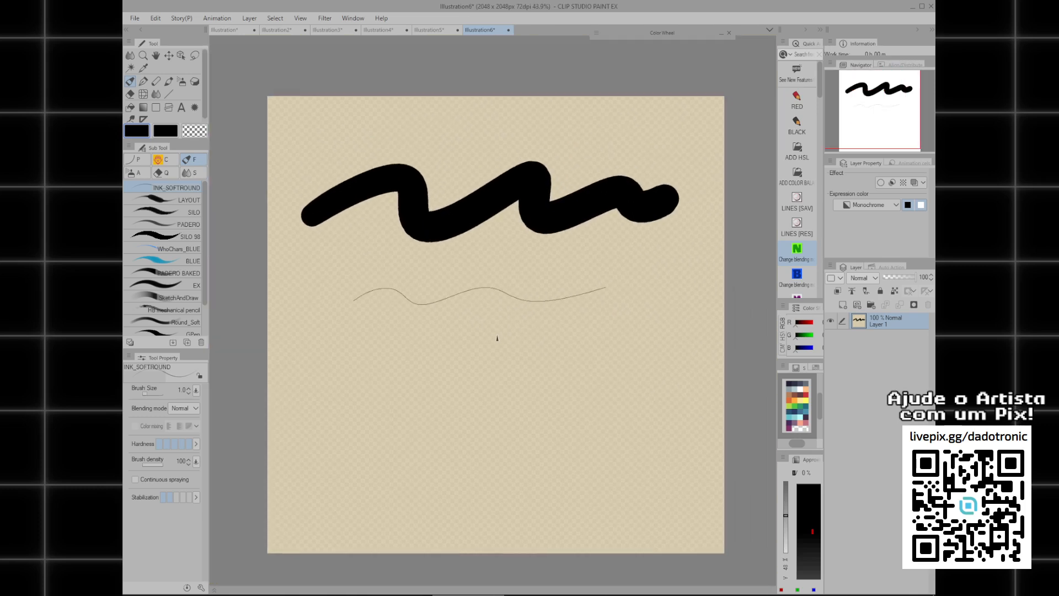
{"action": "key", "text": "Delete"}
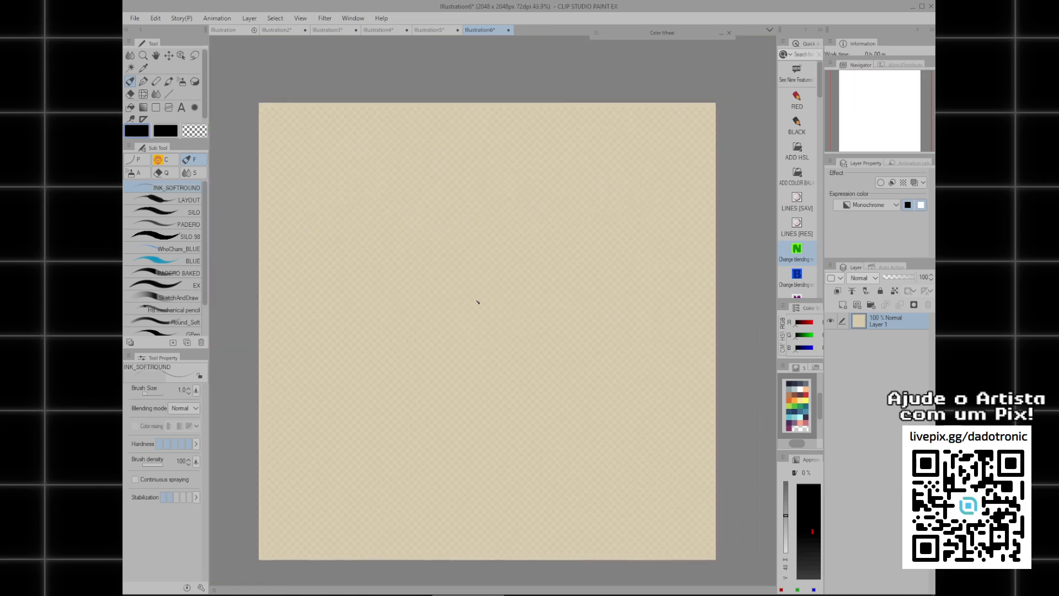